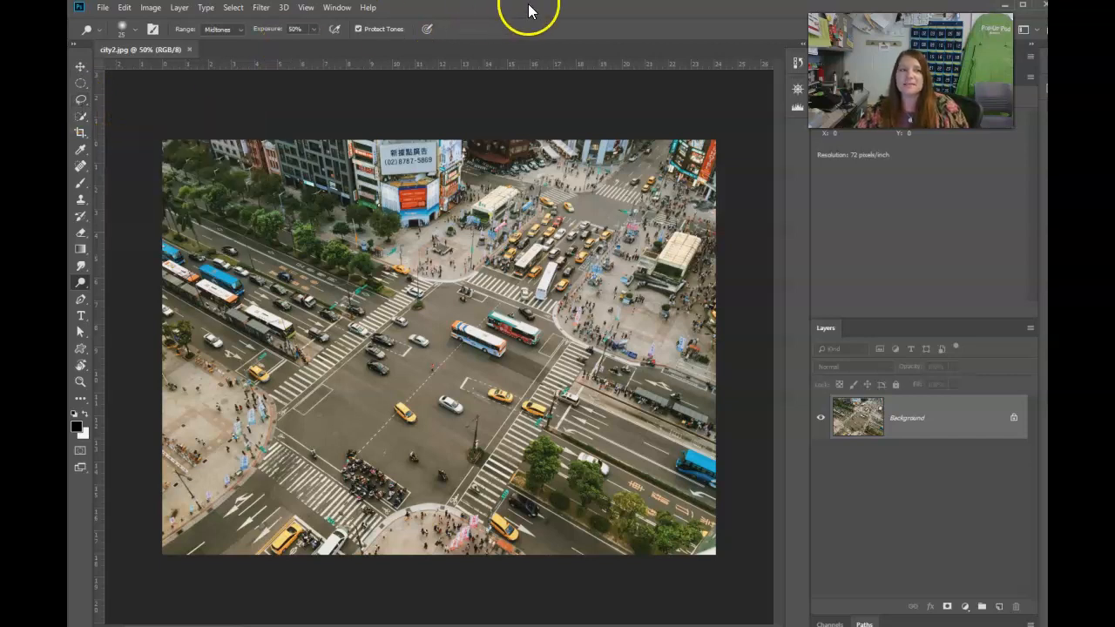
Duplicate the Background layer and rename the copy AFTER.
{"action": "left_click", "coordinate": [81, 99]}
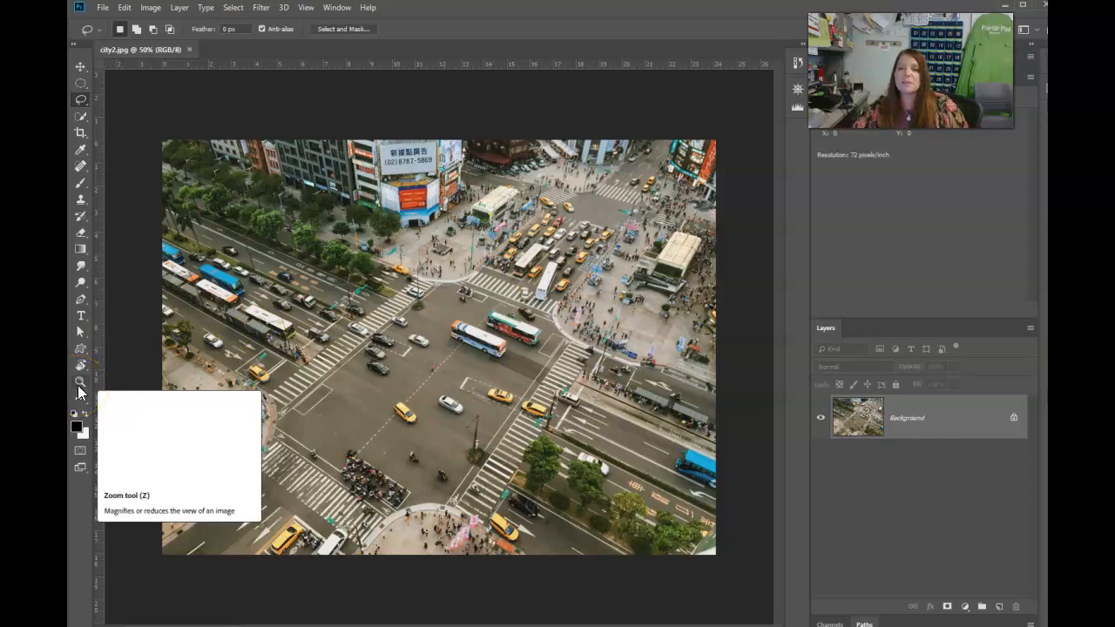
{"action": "left_click_drag", "start_coordinate": [939, 413], "coordinate": [999, 607]}
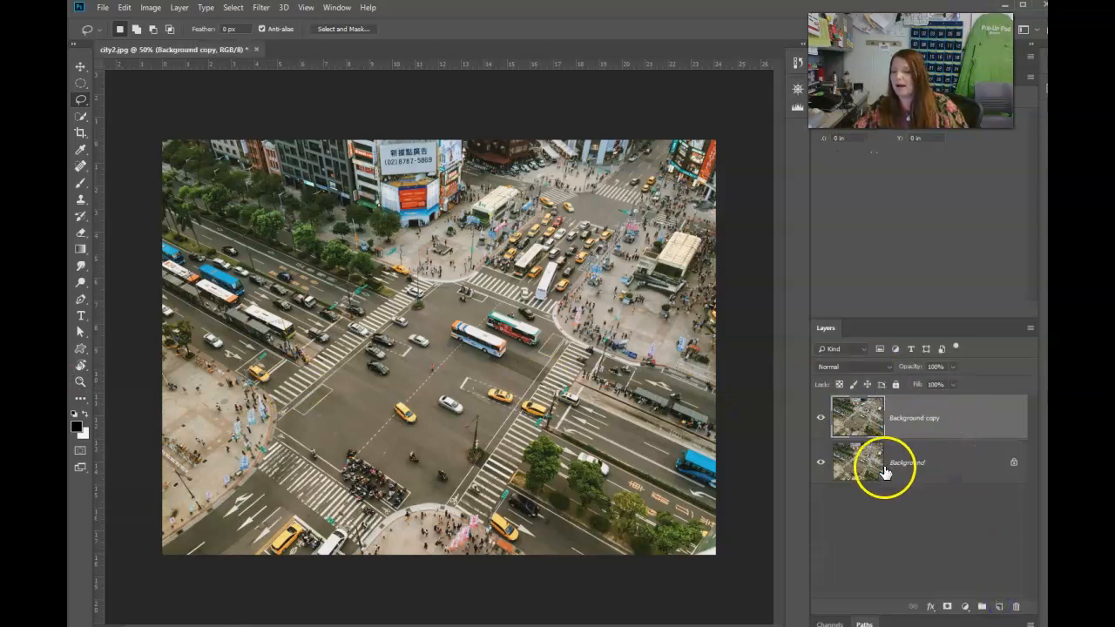
{"action": "left_click", "coordinate": [821, 419]}
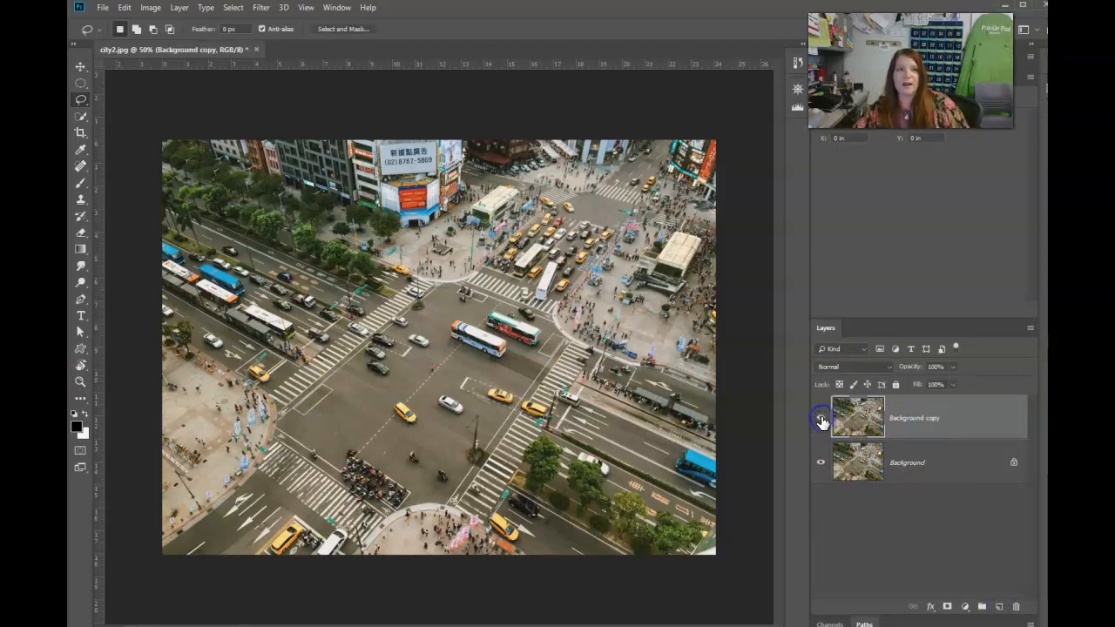
{"action": "left_click", "coordinate": [821, 420]}
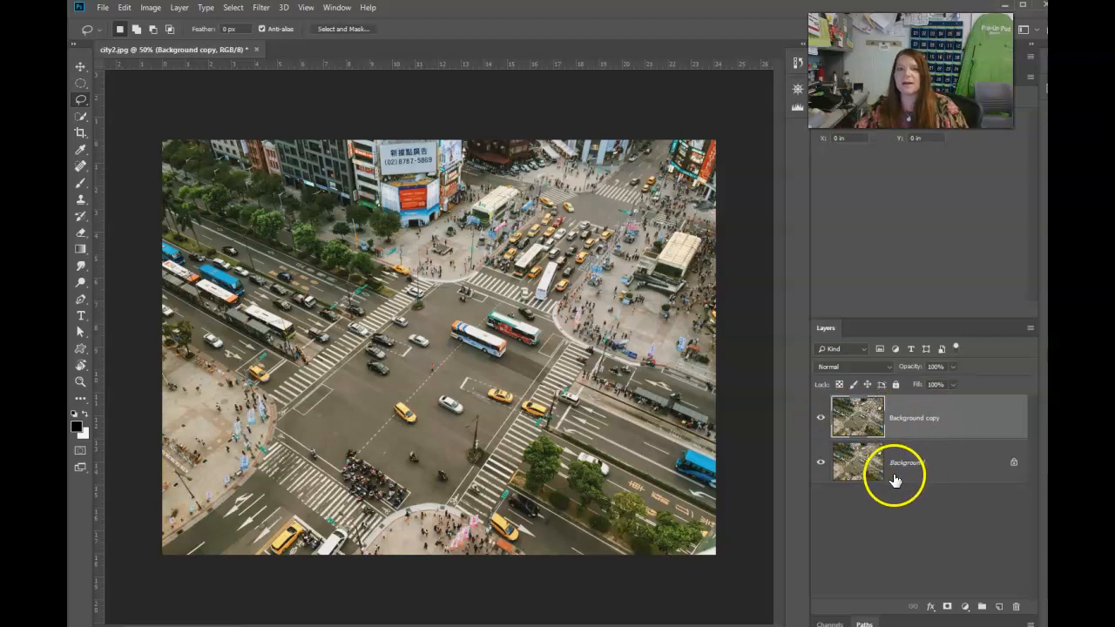
{"action": "left_click", "coordinate": [920, 418]}
{"action": "type", "text": "AFTER"}
{"action": "key", "text": "Return"}
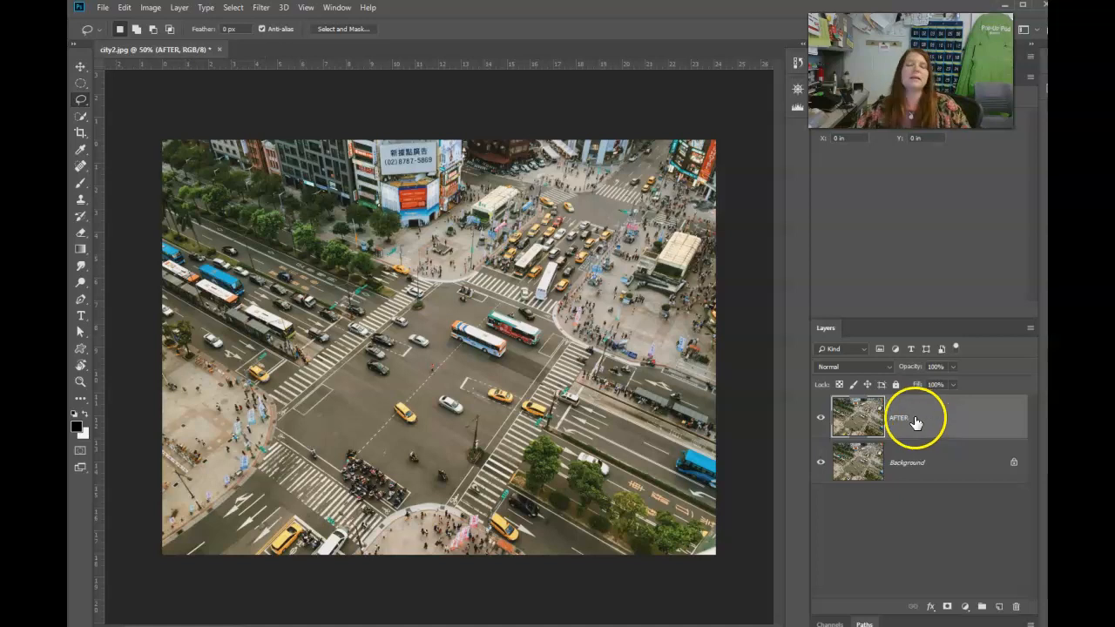
{"action": "left_click", "coordinate": [124, 9]}
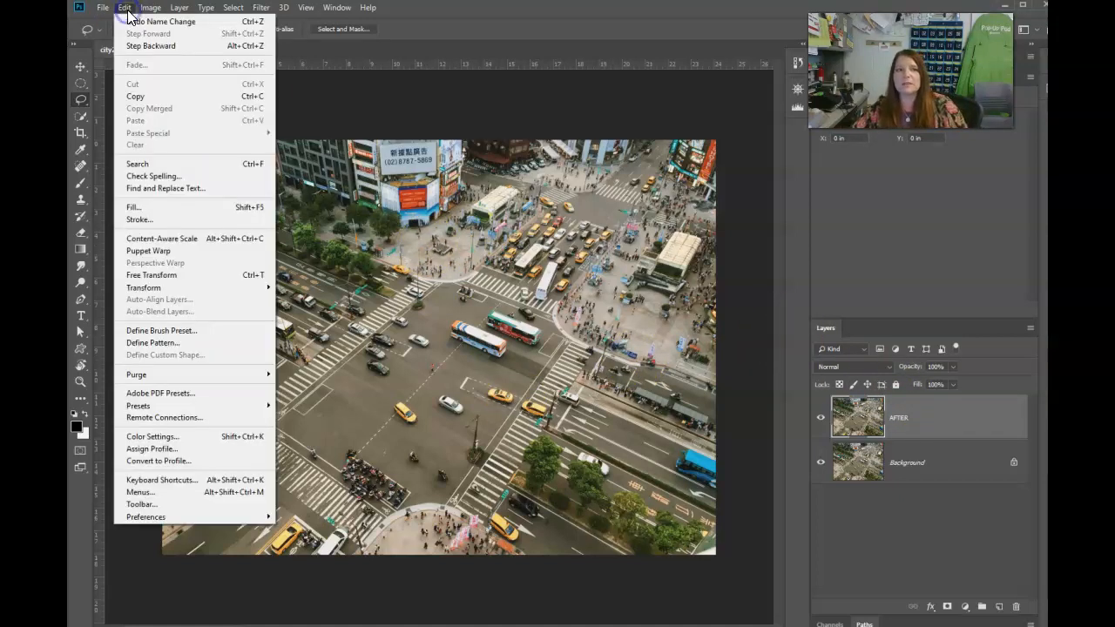
{"action": "left_click", "coordinate": [168, 210]}
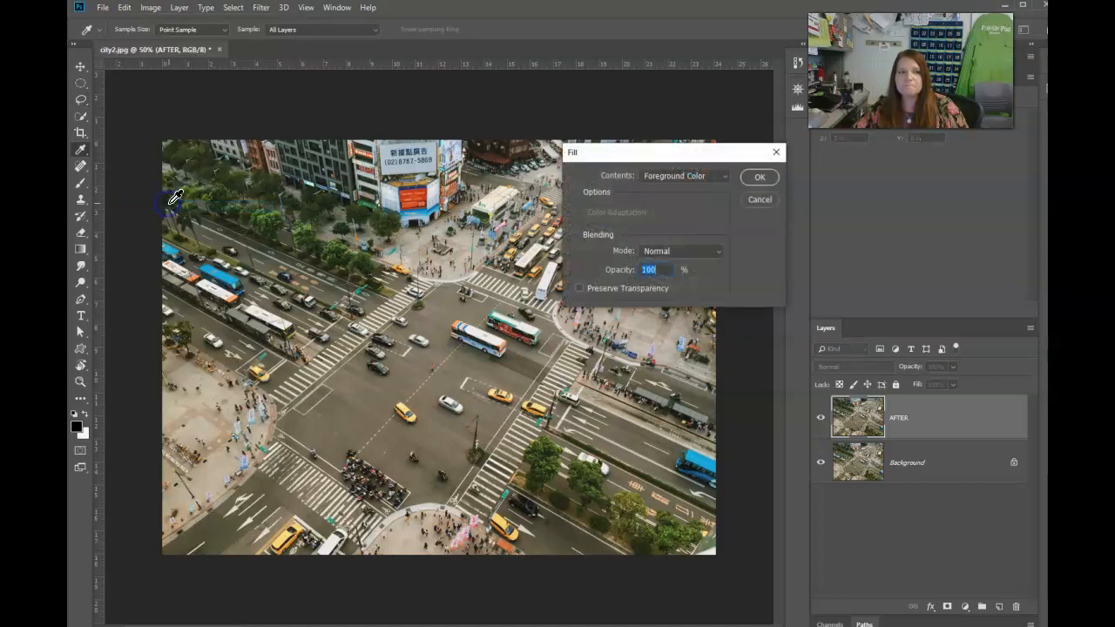
{"action": "left_click", "coordinate": [665, 176]}
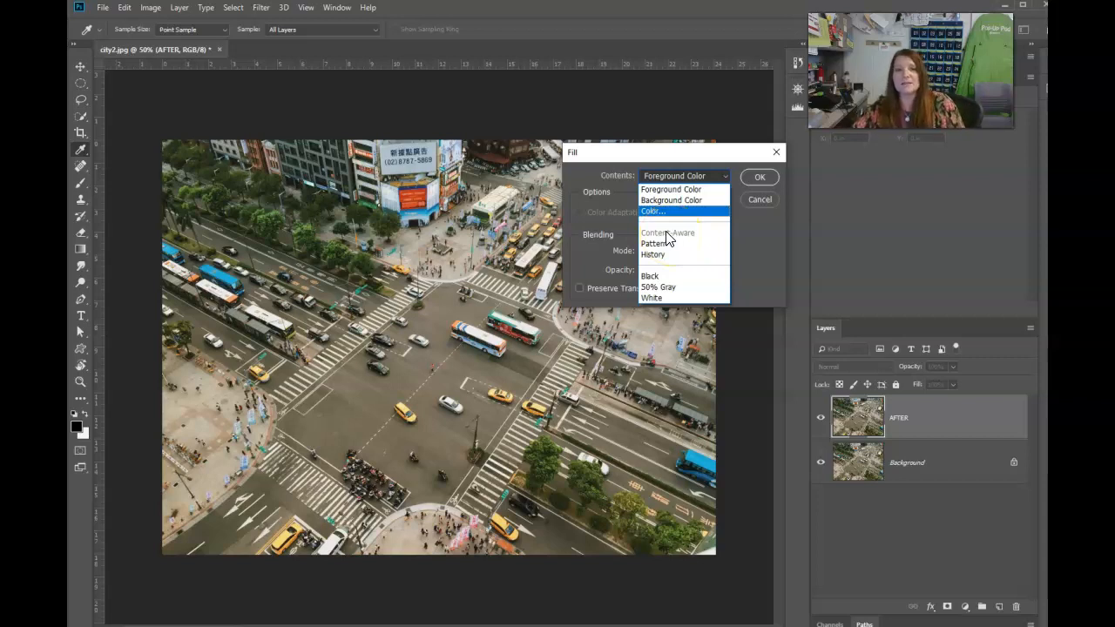
{"action": "left_click", "coordinate": [760, 202]}
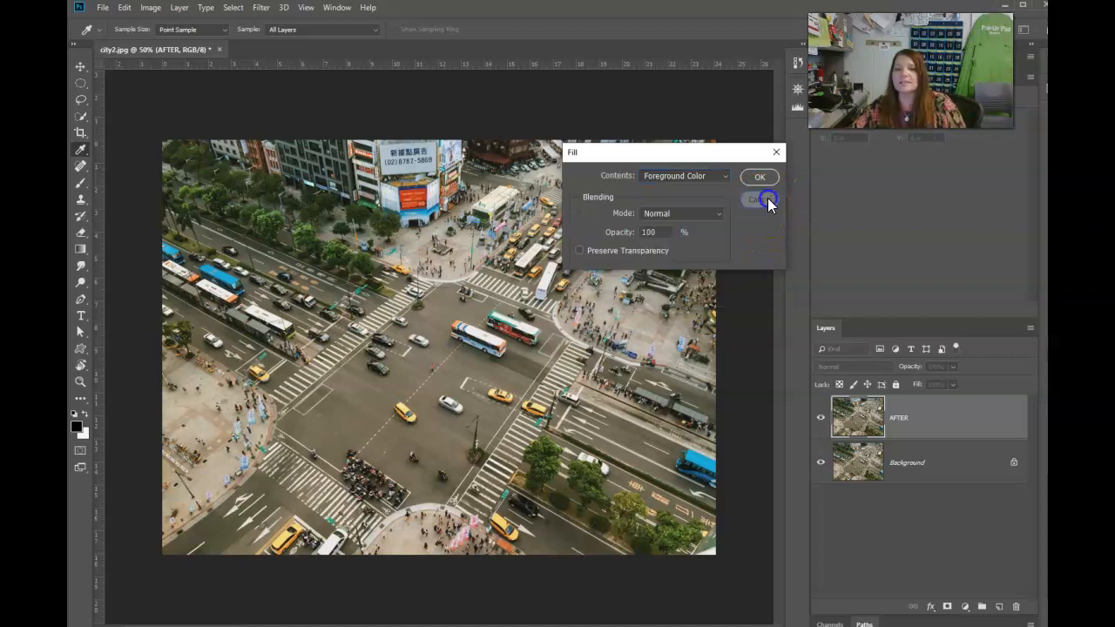
{"action": "left_click", "coordinate": [760, 200]}
Draw a freehand Lasso selection around the motorcycle and its shadow below the yellow taxi in the middle of the intersection.
{"action": "key", "text": "l"}
{"action": "left_click", "coordinate": [80, 383]}
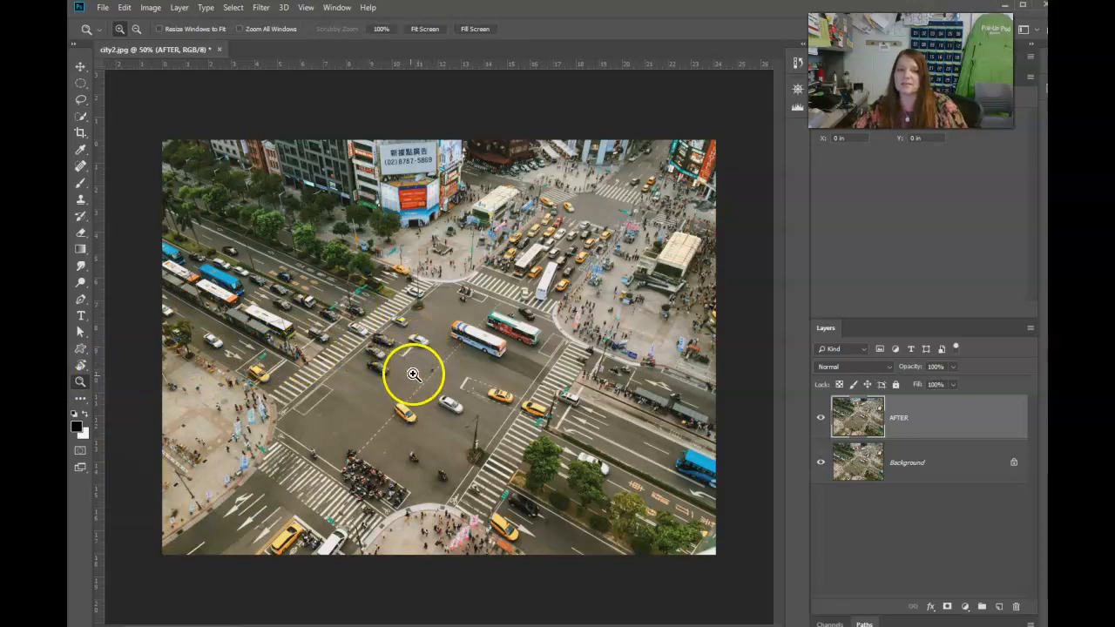
{"action": "left_click_drag", "start_coordinate": [420, 454], "coordinate": [420, 549]}
{"action": "scroll", "coordinate": [421, 549], "scroll_direction": "down", "scroll_amount": 5}
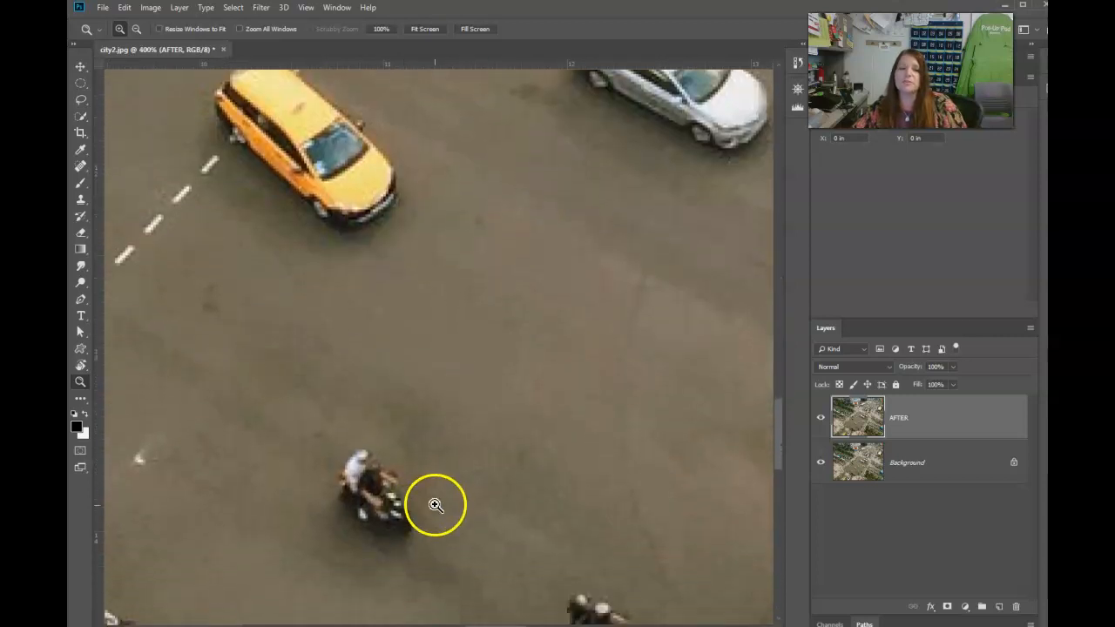
{"action": "left_click", "coordinate": [402, 442]}
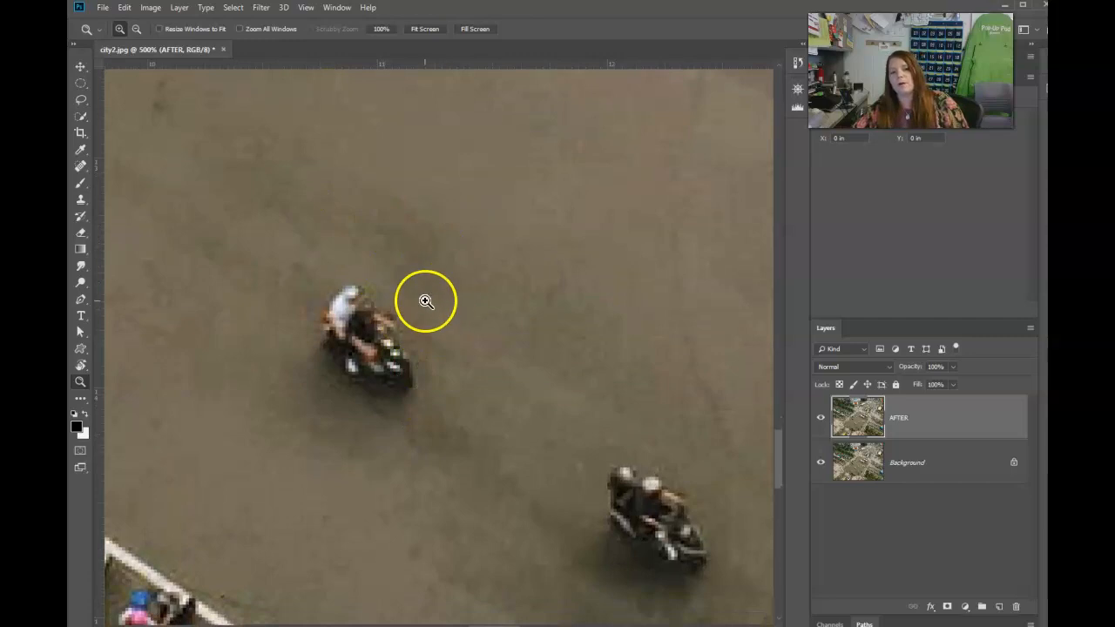
{"action": "left_click", "coordinate": [80, 99]}
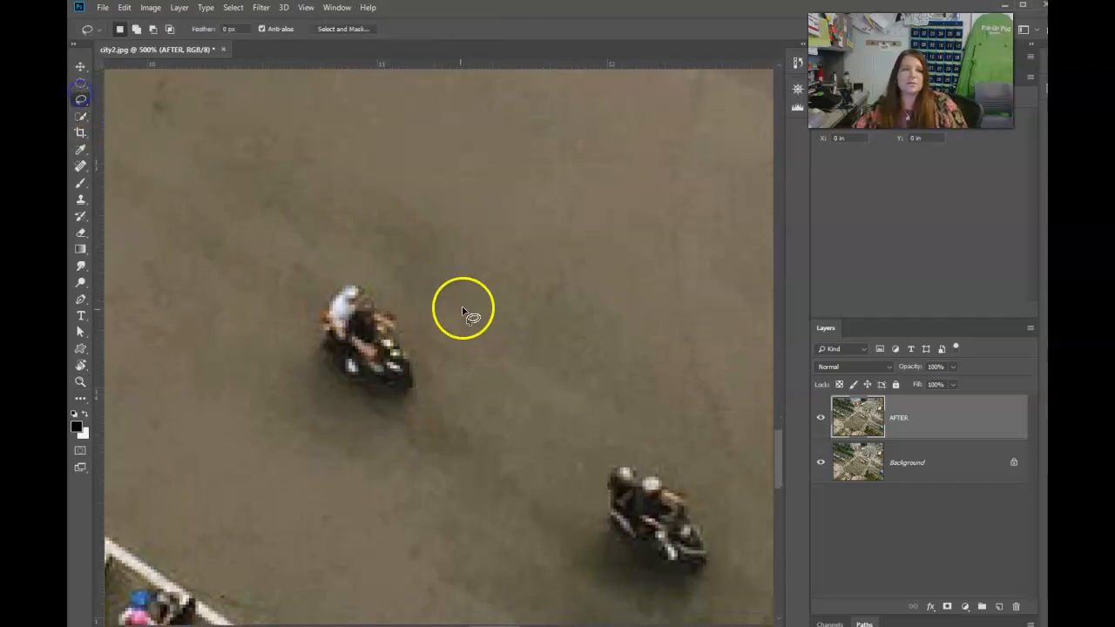
{"action": "left_click_drag", "start_coordinate": [496, 428], "coordinate": [474, 400]}
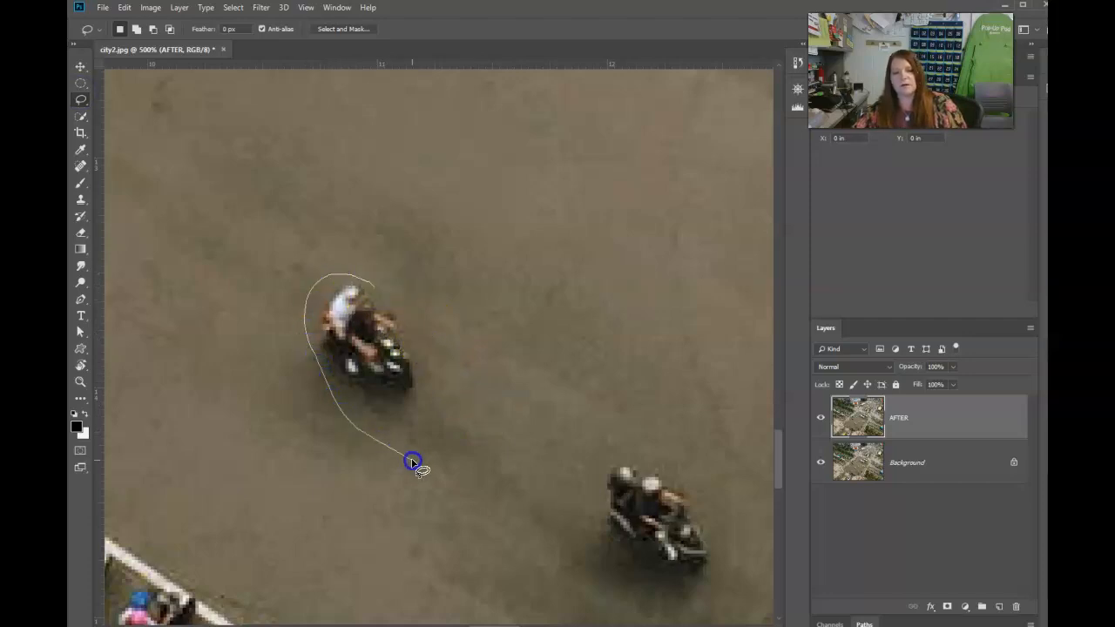
{"action": "left_click_drag", "start_coordinate": [375, 287], "coordinate": [377, 289]}
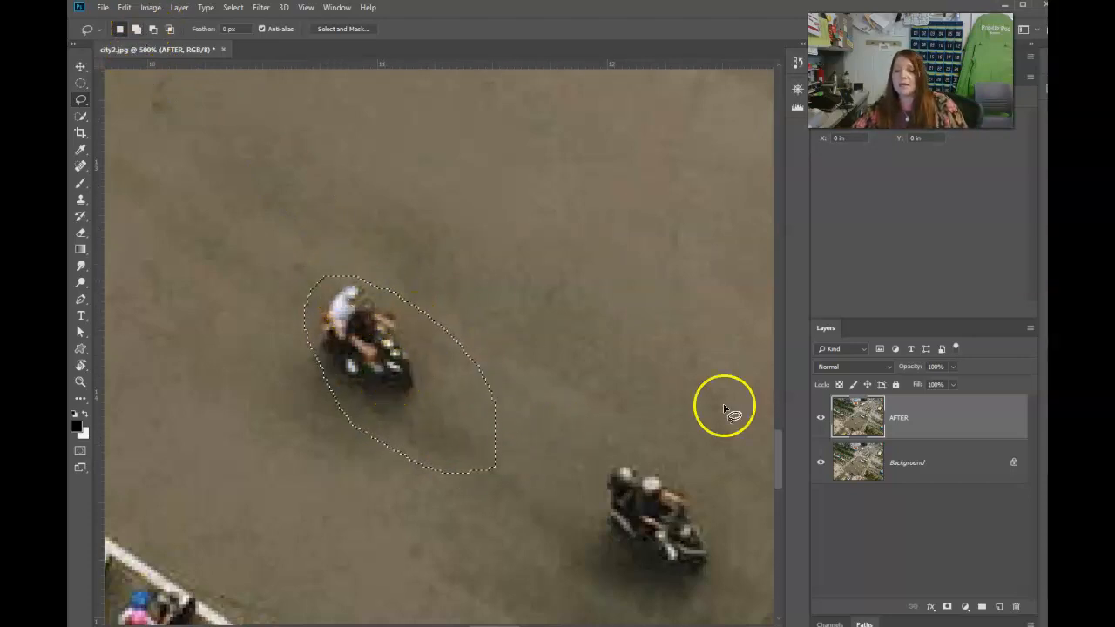
Replace the selected motorcycle with pavement using a Content-Aware fill with Color Adaptation.
{"action": "left_click", "coordinate": [125, 7]}
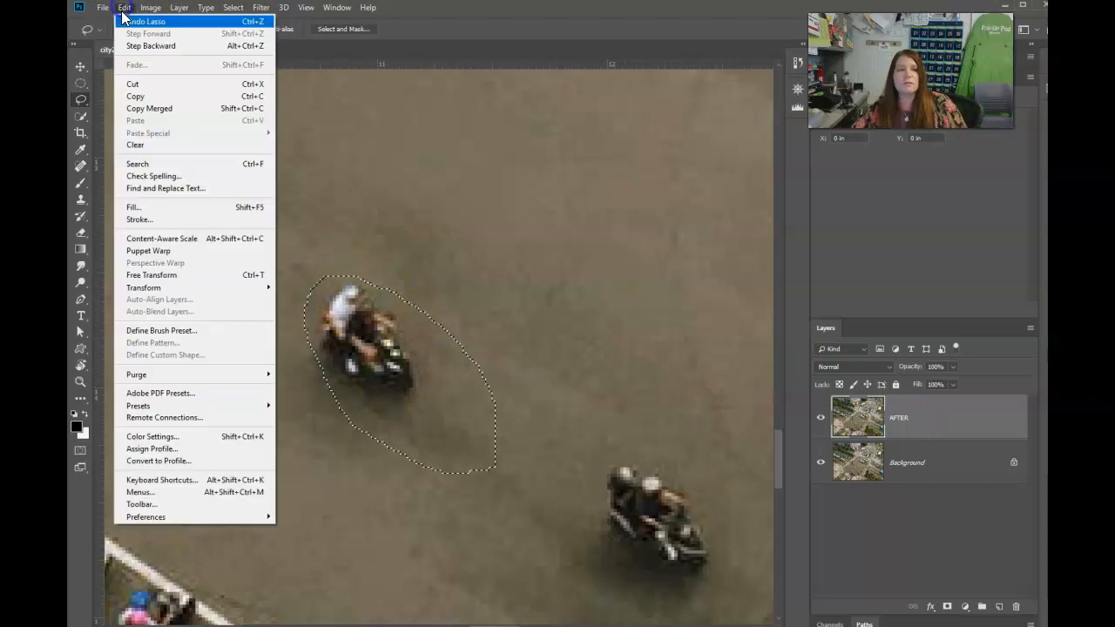
{"action": "left_click", "coordinate": [162, 209]}
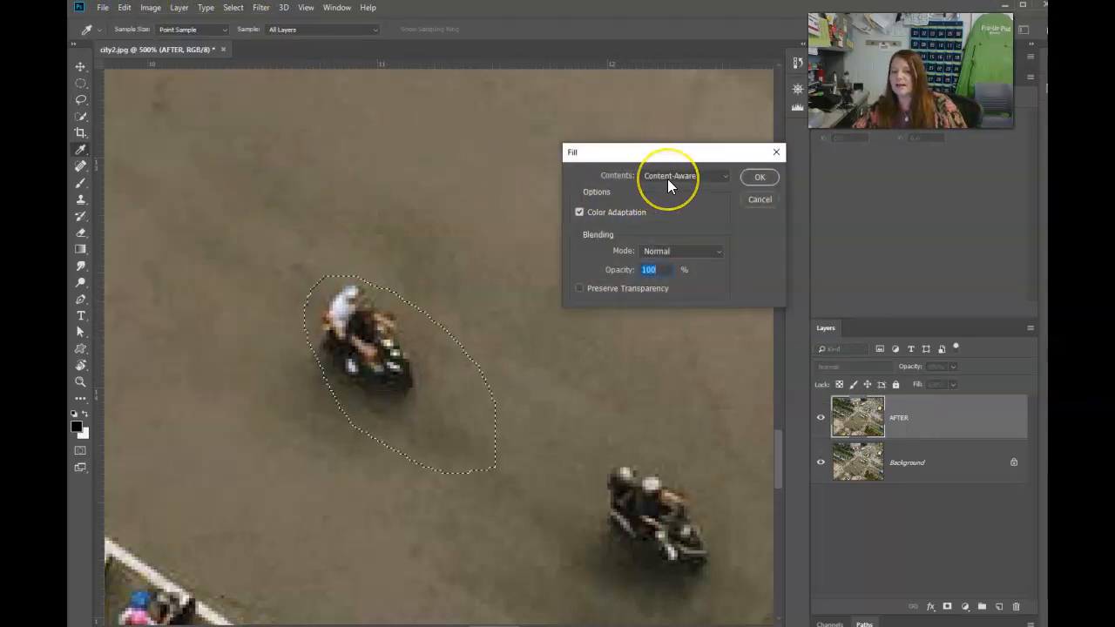
{"action": "left_click", "coordinate": [761, 180]}
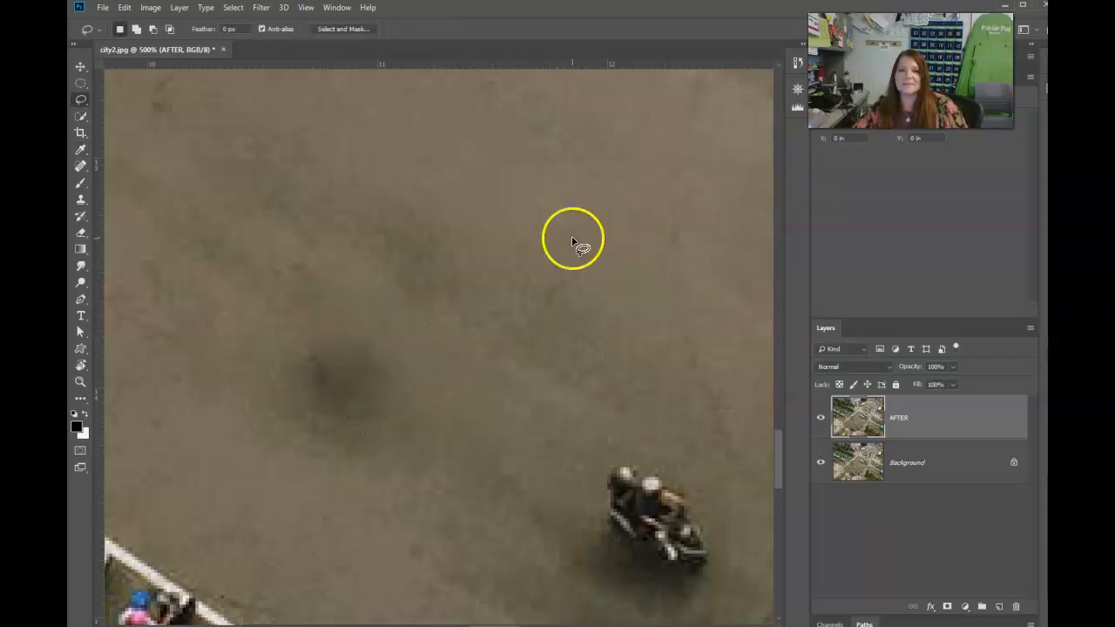
Draw a freehand selection around the dark smudge left on the pavement where the motorcycle was.
{"action": "left_click", "coordinate": [390, 343]}
{"action": "mouse_move", "coordinate": [277, 372]}
{"action": "left_mouse_down"}
{"action": "mouse_move", "coordinate": [339, 465]}
{"action": "mouse_move", "coordinate": [409, 453]}
{"action": "mouse_move", "coordinate": [380, 342]}
{"action": "left_mouse_up"}
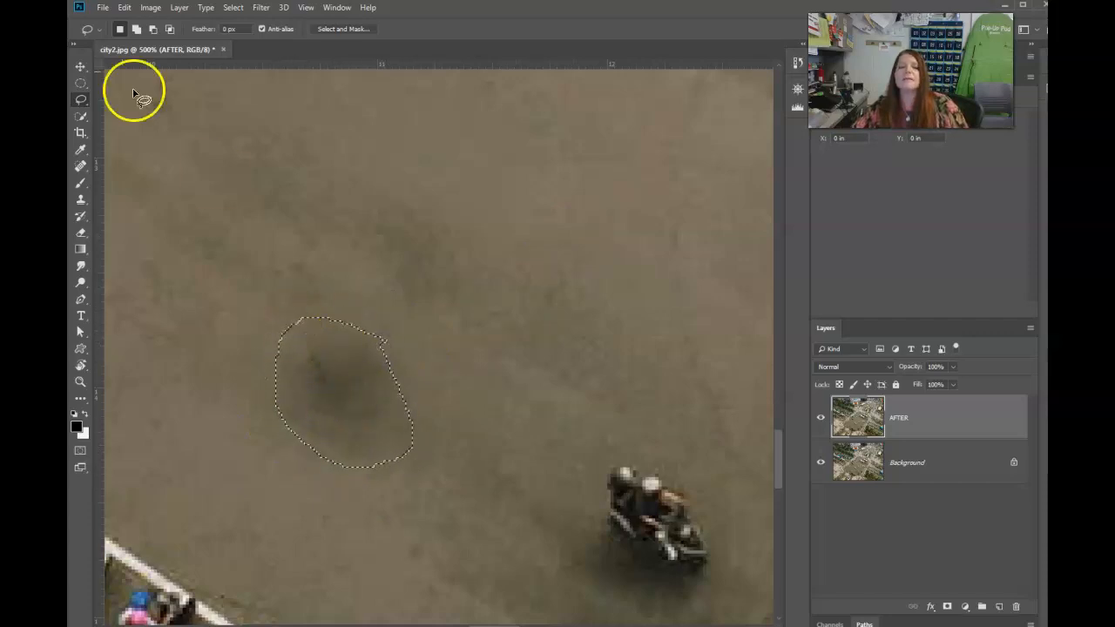
{"action": "left_click", "coordinate": [124, 8]}
{"action": "left_click", "coordinate": [164, 220]}
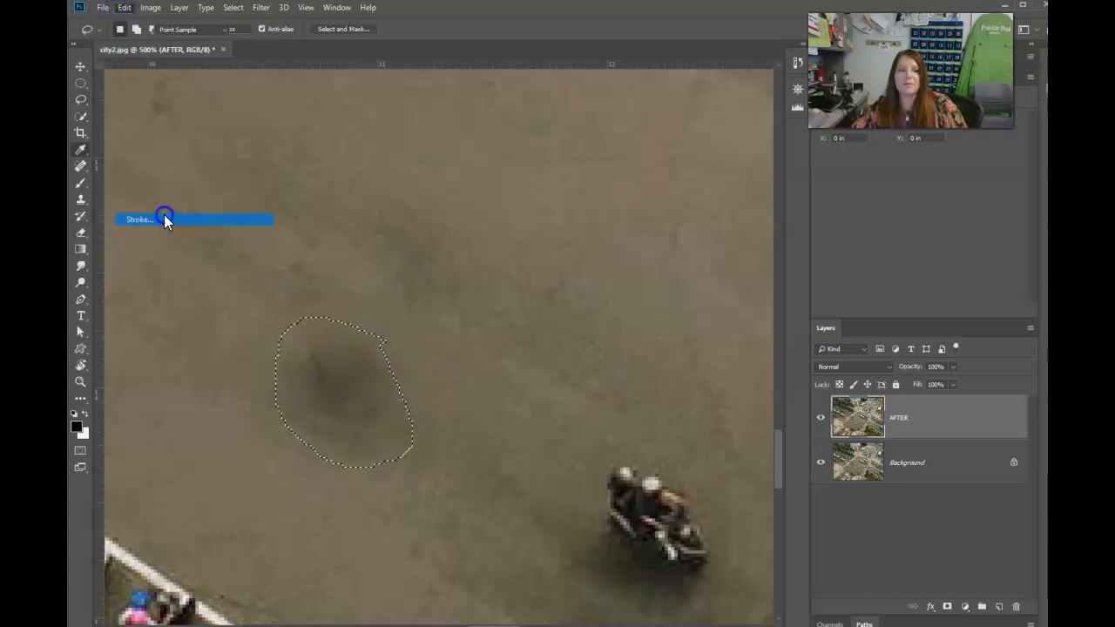
{"action": "left_click", "coordinate": [756, 197]}
Apply a Content-Aware fill to the selected smudge on the pavement and clear the selection.
{"action": "left_click", "coordinate": [125, 8]}
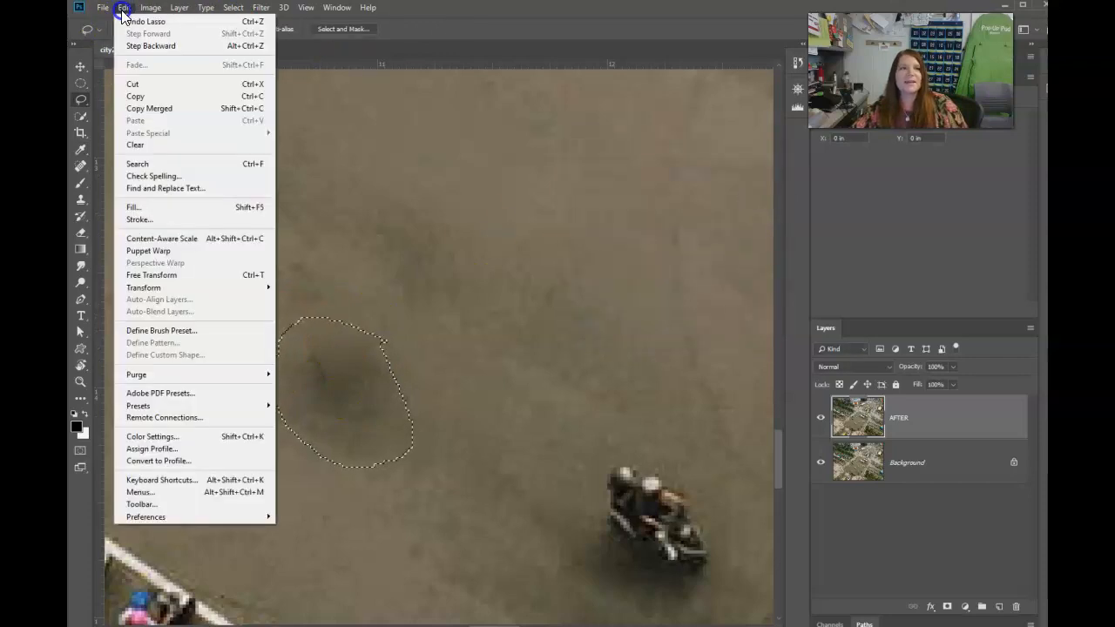
{"action": "left_click", "coordinate": [159, 208]}
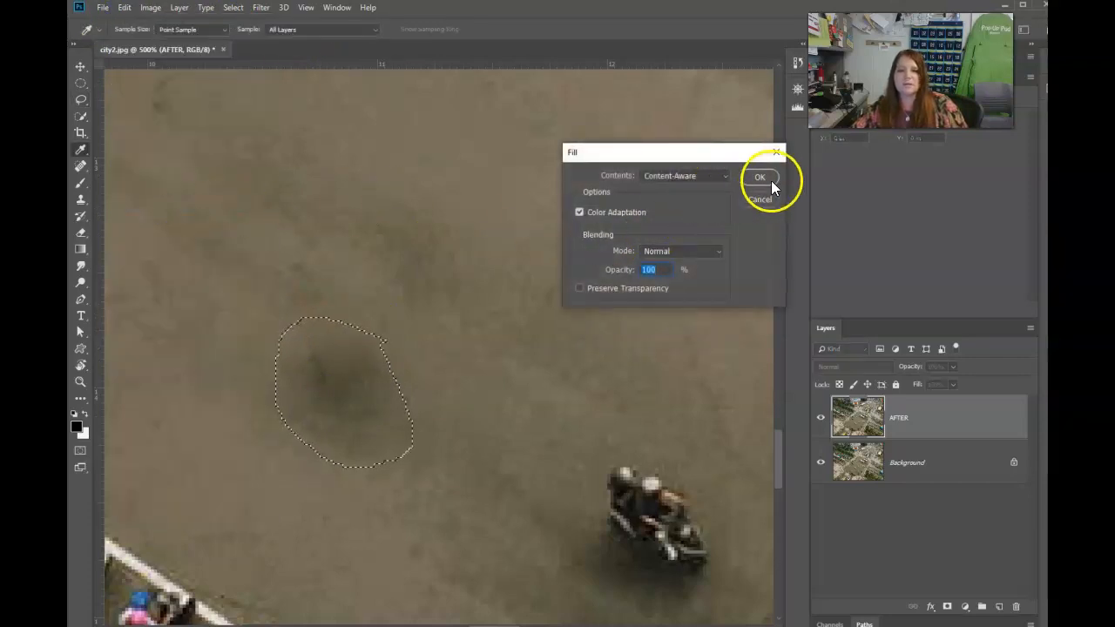
{"action": "left_click", "coordinate": [771, 180]}
{"action": "left_click", "coordinate": [506, 286]}
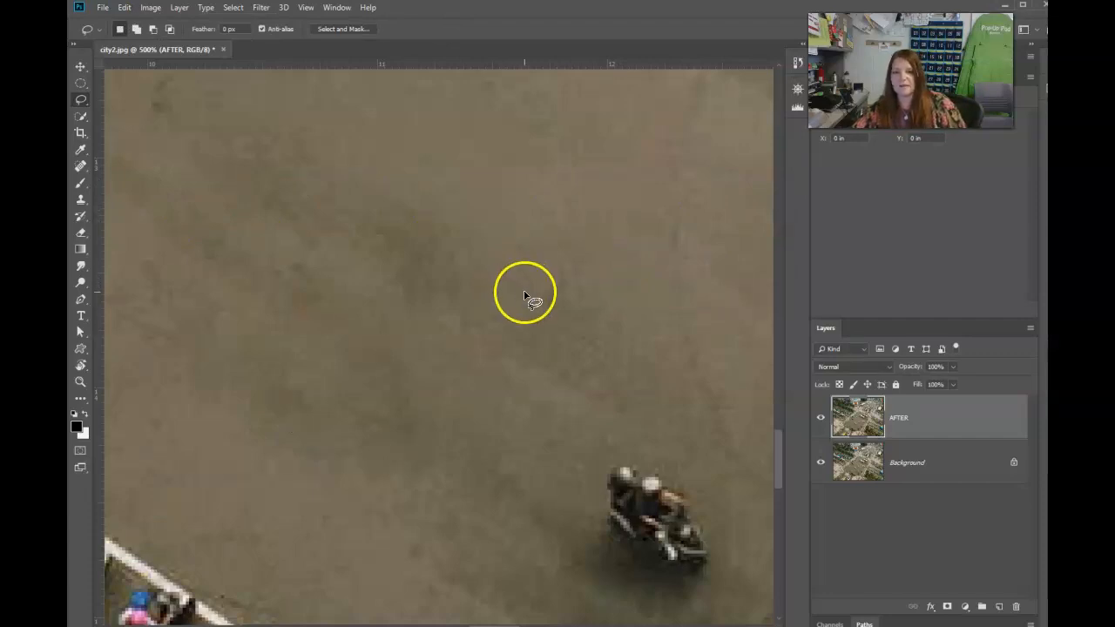
Compare the whole image before and after the removal by toggling the AFTER layer's visibility, leaving it visible.
{"action": "key", "text": "ctrl+0"}
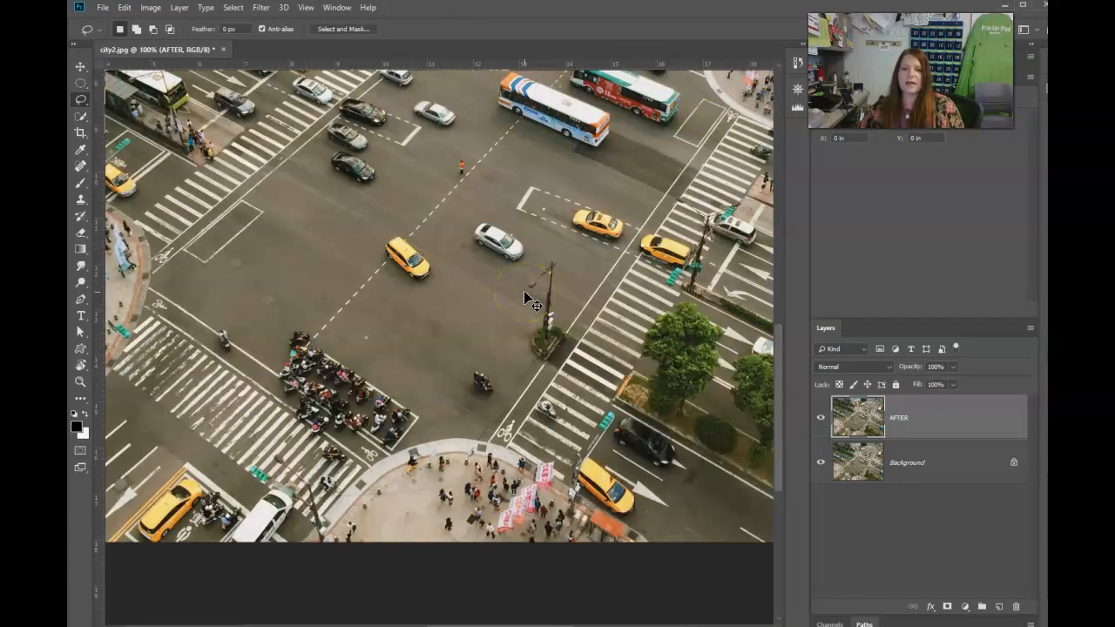
{"action": "key", "text": "ctrl+minus"}
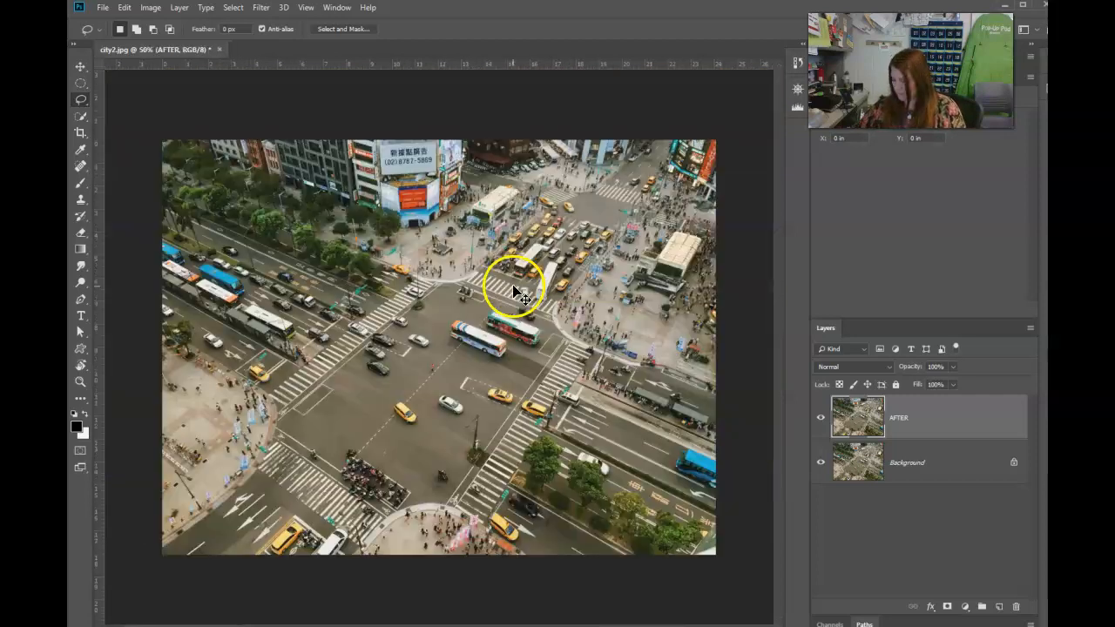
{"action": "left_click", "coordinate": [820, 417]}
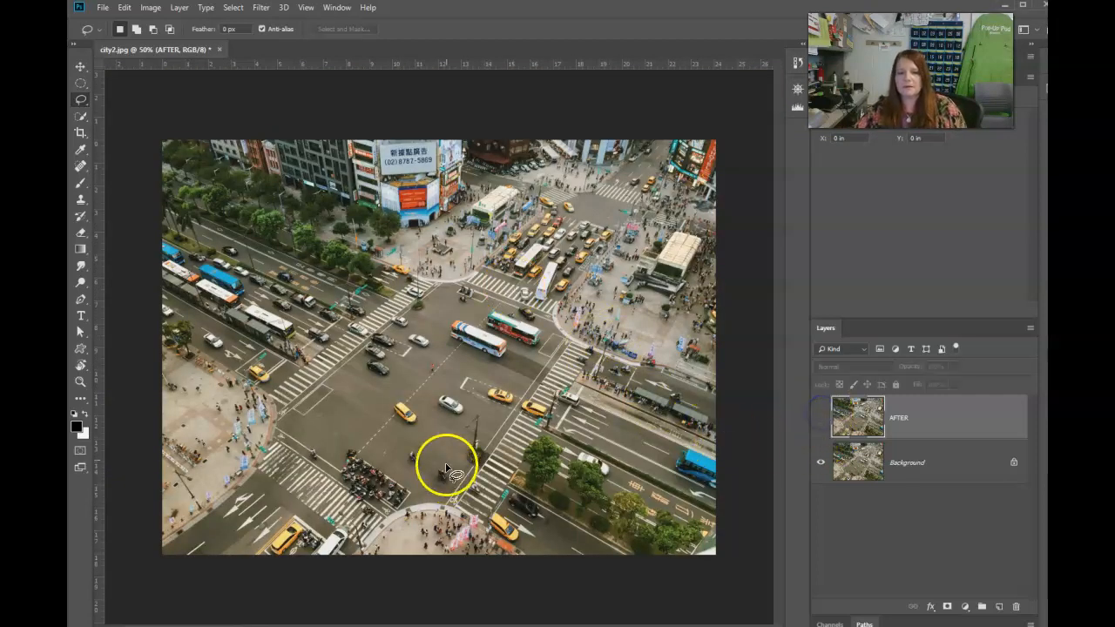
{"action": "left_click", "coordinate": [821, 420]}
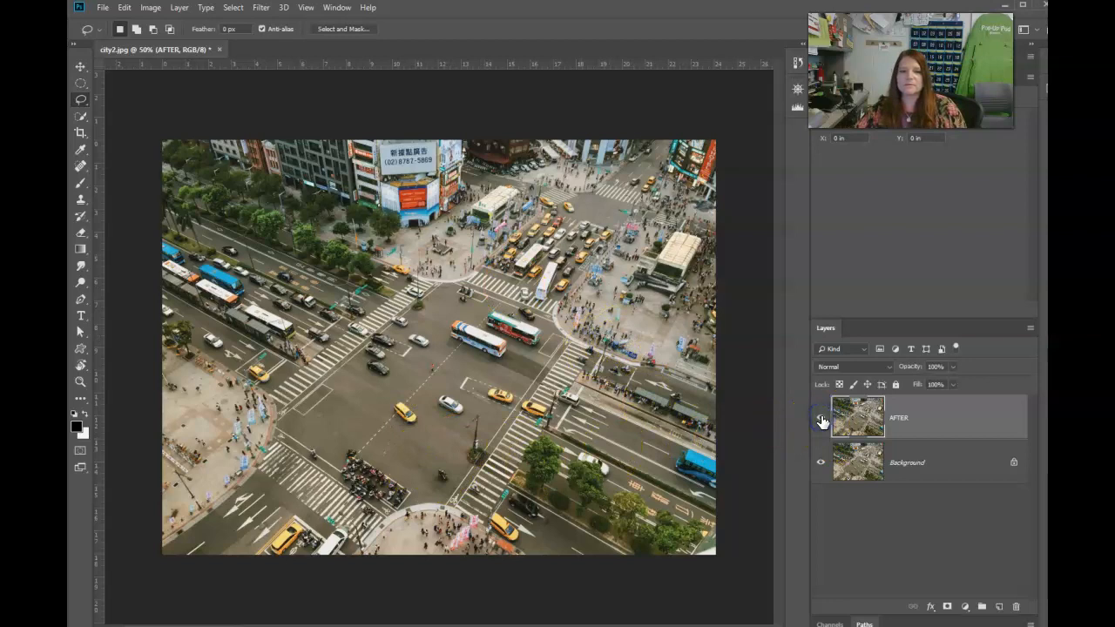
{"action": "left_click", "coordinate": [821, 421]}
{"action": "left_click", "coordinate": [821, 420]}
{"action": "left_click", "coordinate": [821, 420]}
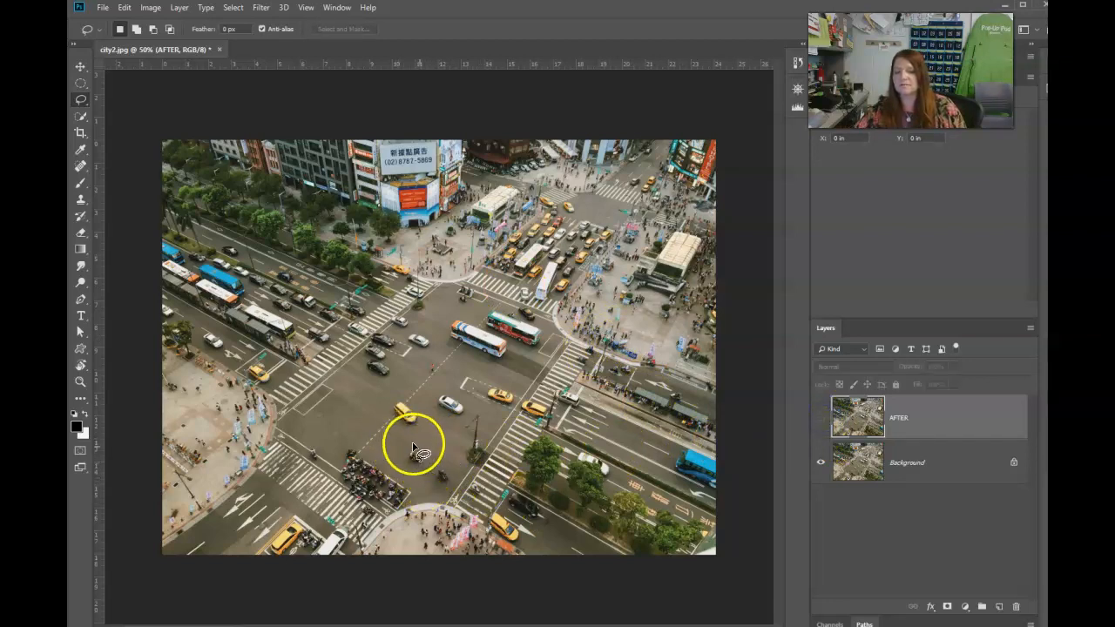
{"action": "left_click", "coordinate": [821, 420]}
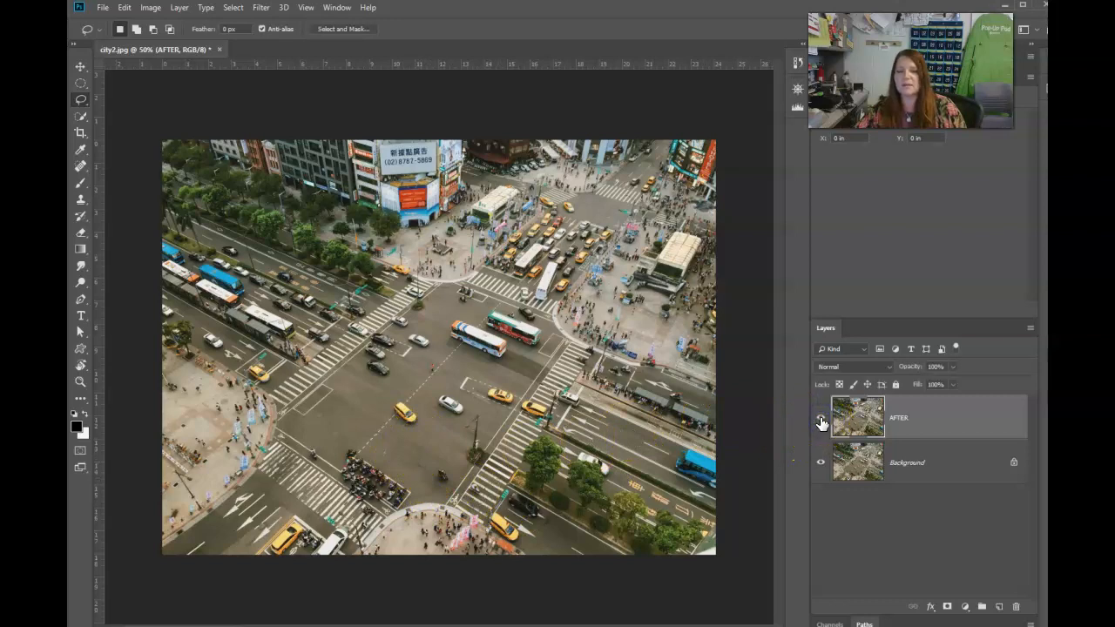
Draw a freehand Lasso selection around the small cart beside the blue-and-green banner on the plaza across the intersection.
{"action": "left_click", "coordinate": [81, 382]}
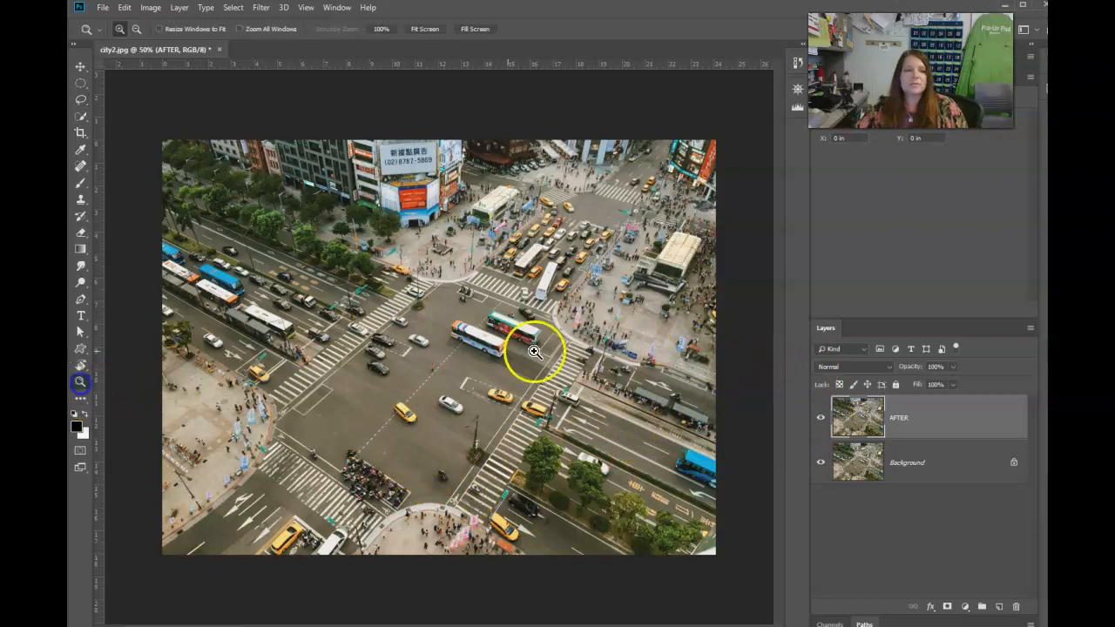
{"action": "left_click", "coordinate": [668, 316]}
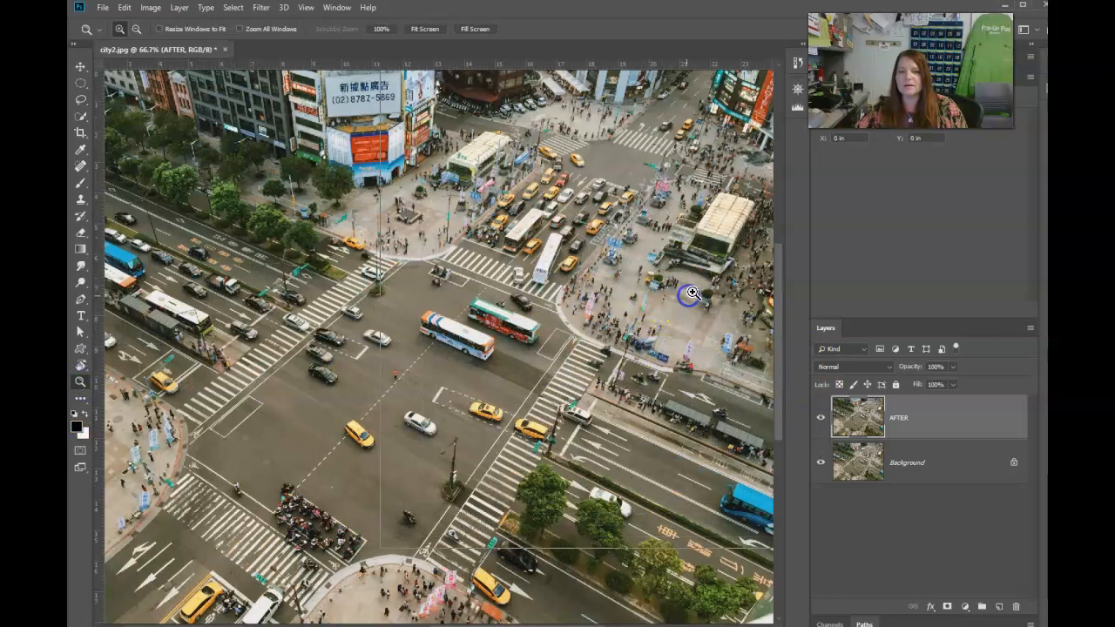
{"action": "left_click", "coordinate": [690, 294]}
{"action": "left_click", "coordinate": [640, 305]}
{"action": "left_click", "coordinate": [618, 293]}
{"action": "left_click", "coordinate": [598, 299]}
{"action": "left_click", "coordinate": [602, 301]}
{"action": "left_click", "coordinate": [522, 334]}
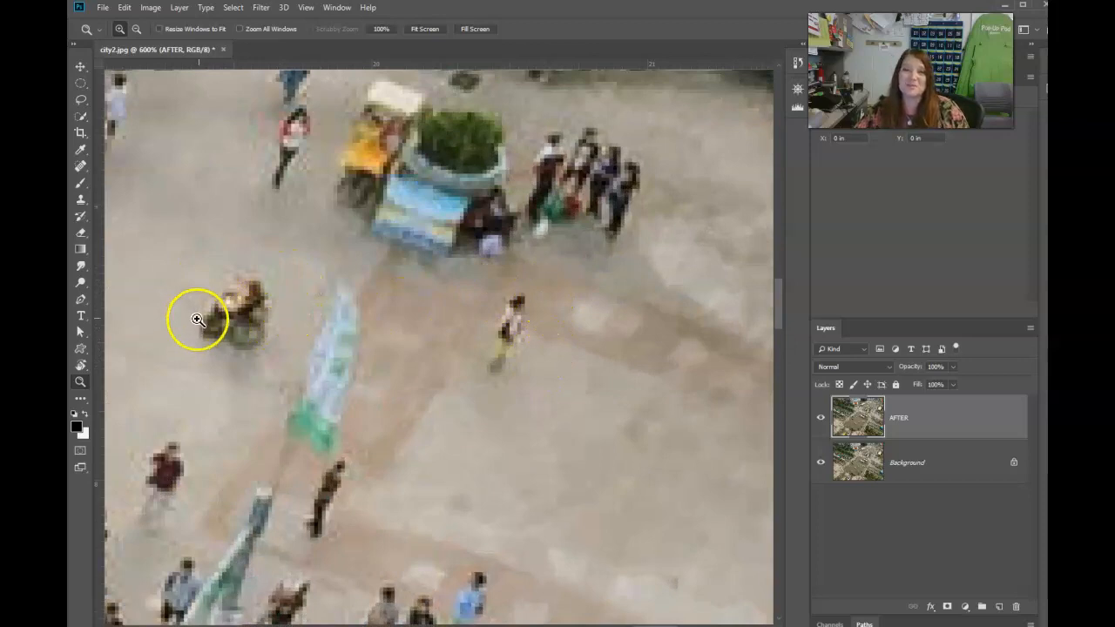
{"action": "left_click", "coordinate": [80, 99]}
{"action": "mouse_move", "coordinate": [289, 280]}
{"action": "left_mouse_down"}
{"action": "mouse_move", "coordinate": [215, 266]}
{"action": "mouse_move", "coordinate": [187, 316]}
{"action": "left_mouse_up"}
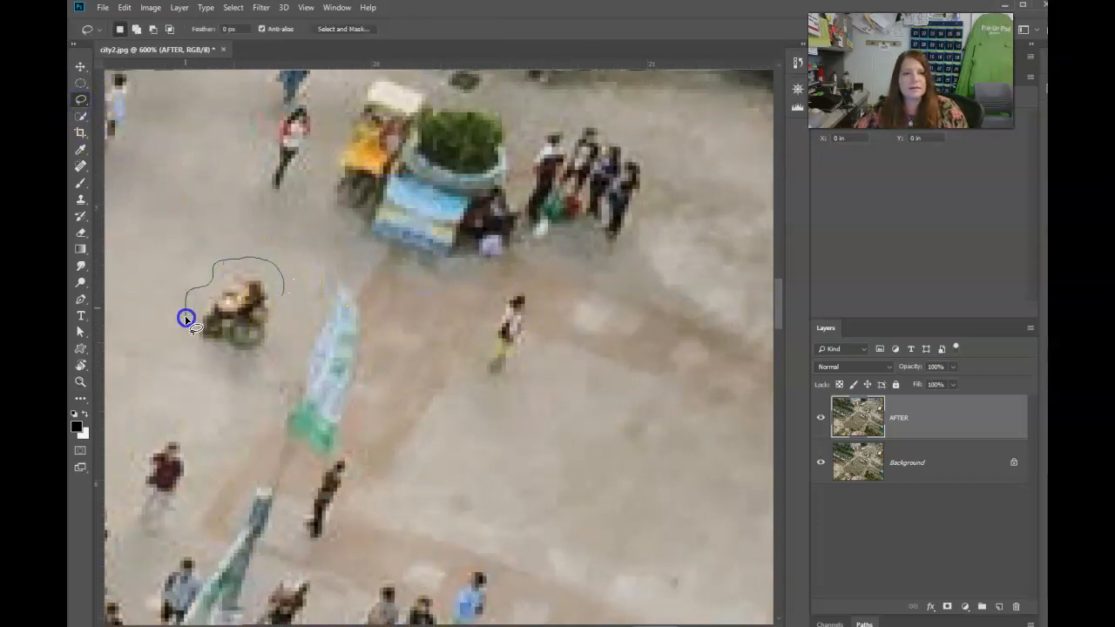
{"action": "left_click_drag", "start_coordinate": [283, 297], "coordinate": [281, 295]}
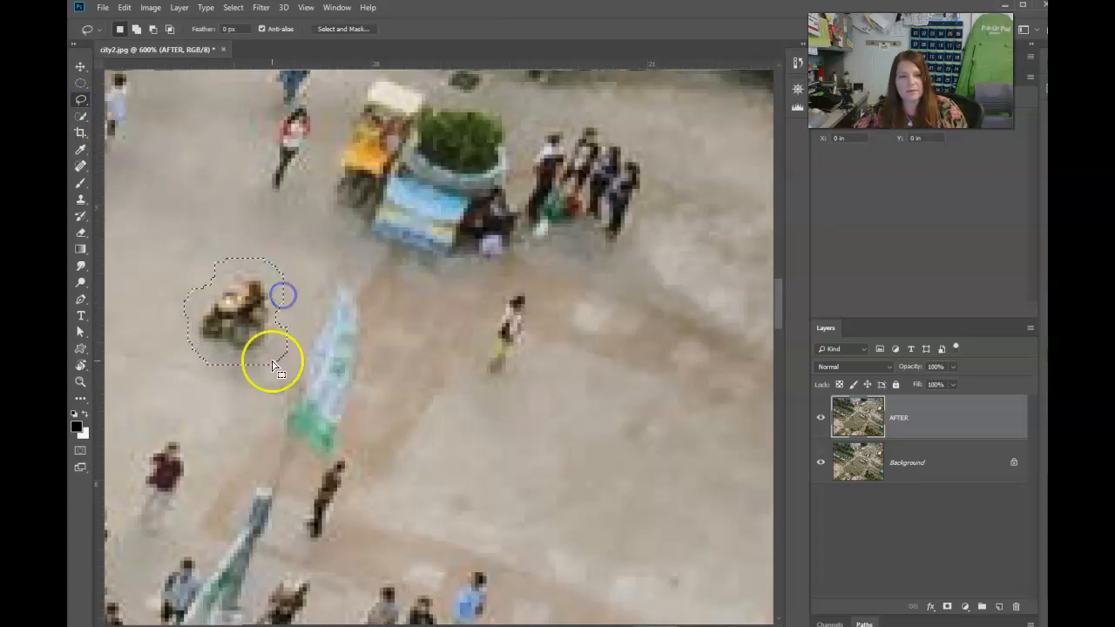
Apply a Content-Aware fill to the selected cart on the plaza and clear the selection.
{"action": "left_click", "coordinate": [122, 10]}
{"action": "left_click", "coordinate": [212, 205]}
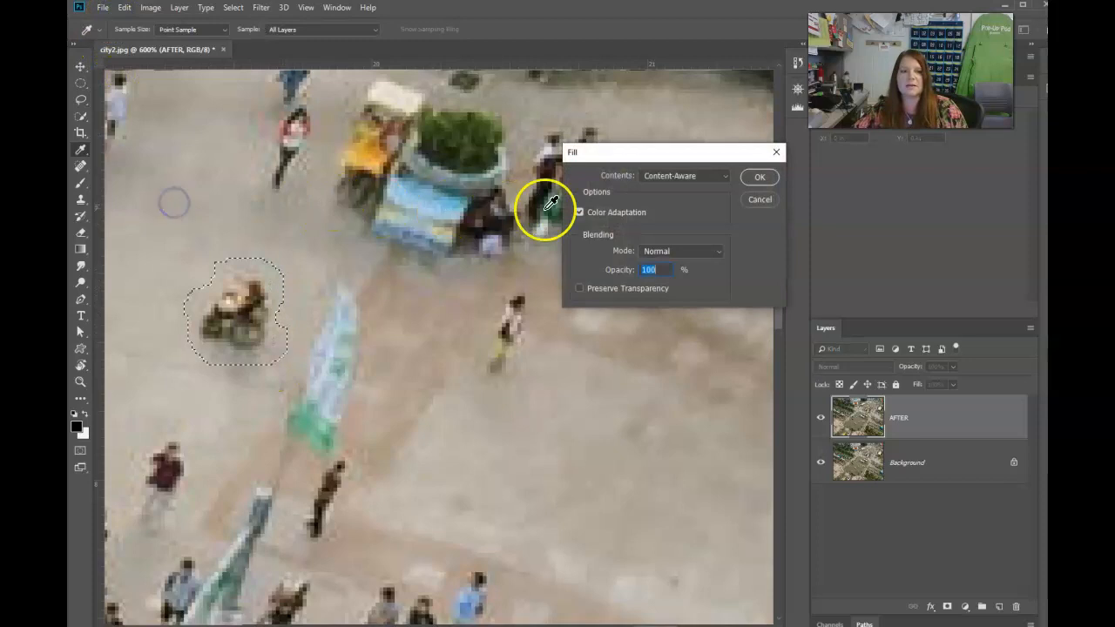
{"action": "left_click", "coordinate": [758, 178]}
{"action": "left_click", "coordinate": [379, 319]}
Draw a freehand selection around the faint patch left where the cart was, fill it with Content-Aware, and clear the selection.
{"action": "left_click", "coordinate": [174, 264]}
{"action": "mouse_move", "coordinate": [228, 389]}
{"action": "left_mouse_down"}
{"action": "mouse_move", "coordinate": [262, 379]}
{"action": "mouse_move", "coordinate": [212, 311]}
{"action": "mouse_move", "coordinate": [224, 386]}
{"action": "left_mouse_up"}
{"action": "left_click", "coordinate": [123, 8]}
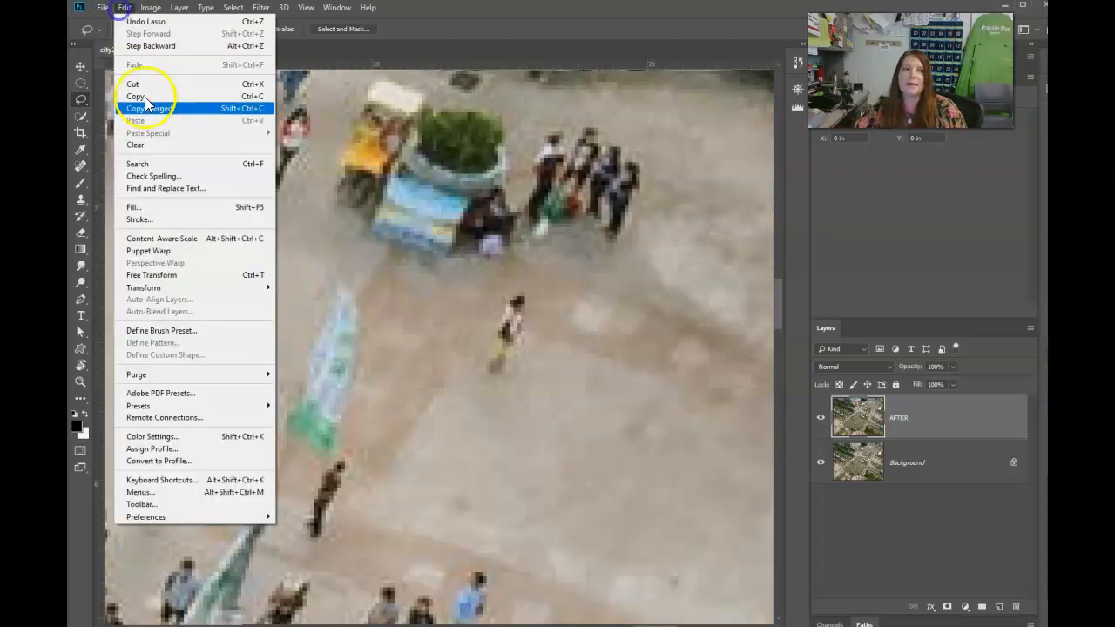
{"action": "left_click", "coordinate": [139, 208]}
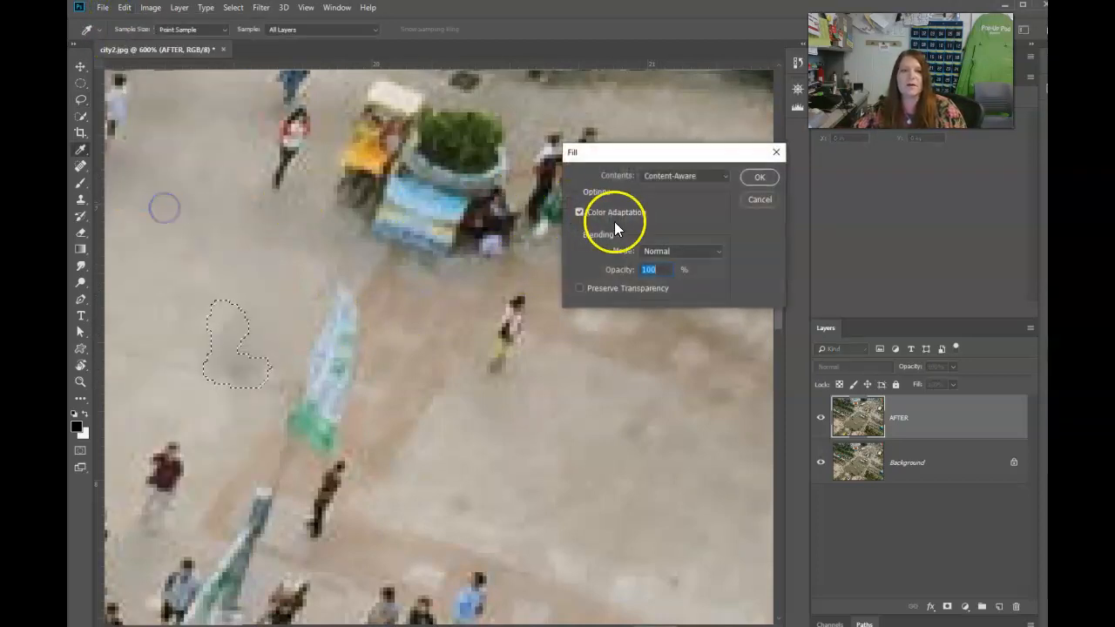
{"action": "left_click", "coordinate": [748, 181]}
{"action": "left_click", "coordinate": [224, 242]}
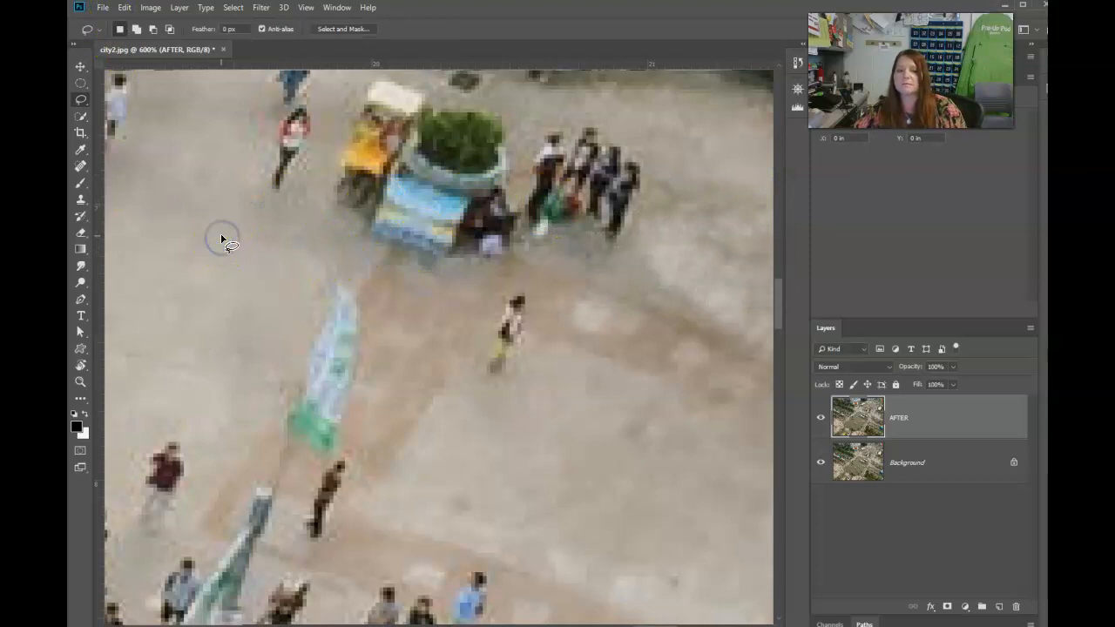
{"action": "left_click", "coordinate": [517, 435]}
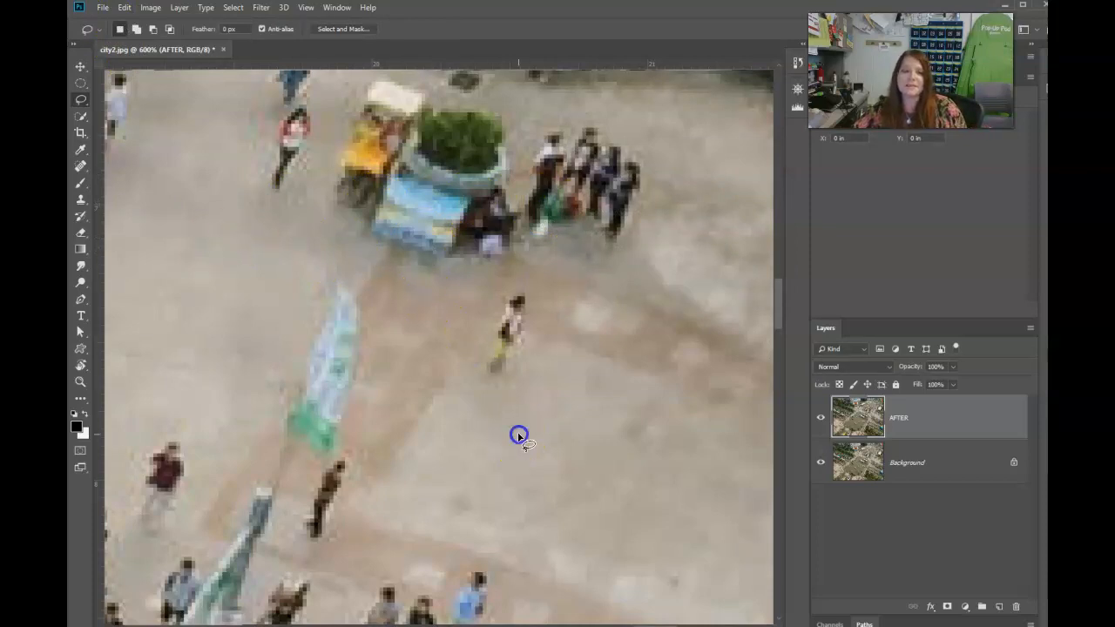
{"action": "left_click", "coordinate": [535, 333]}
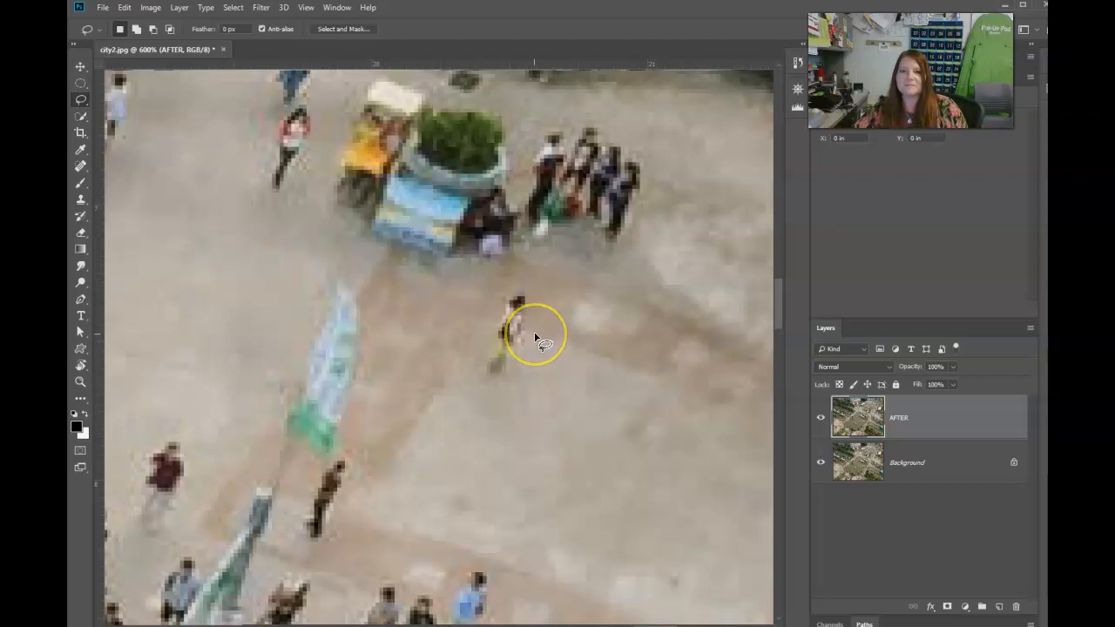
{"action": "left_click", "coordinate": [526, 345]}
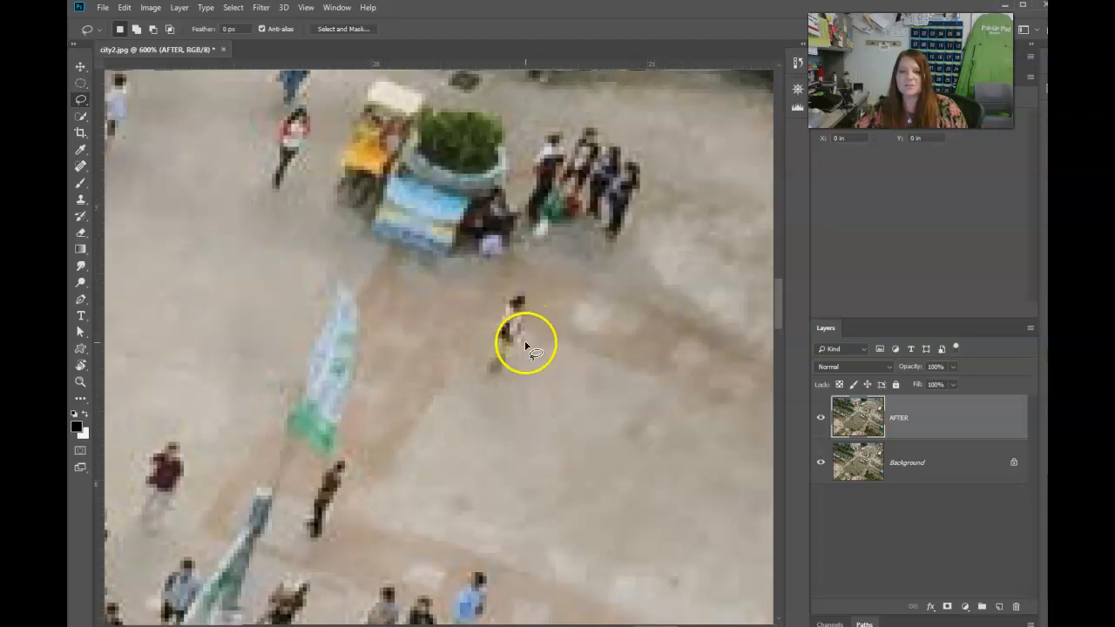
Review the cart removal in the whole image by toggling the AFTER layer's visibility, leaving it visible.
{"action": "key", "text": "ctrl+minus"}
{"action": "key", "text": "ctrl+minus"}
{"action": "key", "text": "ctrl+minus"}
{"action": "key", "text": "ctrl+minus"}
{"action": "key", "text": "ctrl+minus"}
{"action": "key", "text": "ctrl+minus"}
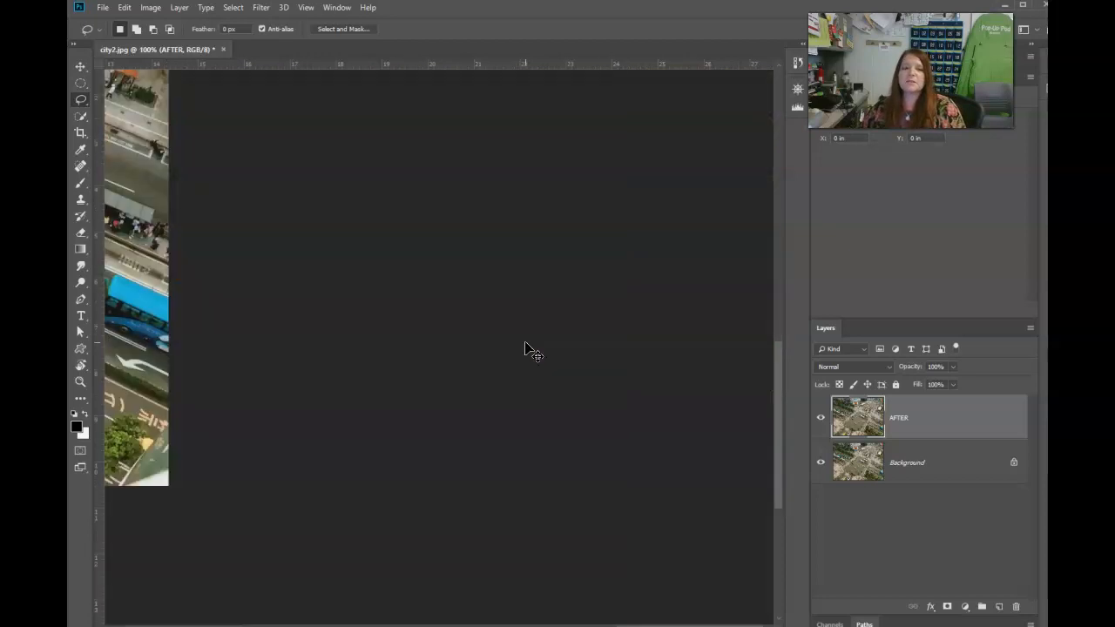
{"action": "key", "text": "ctrl+minus"}
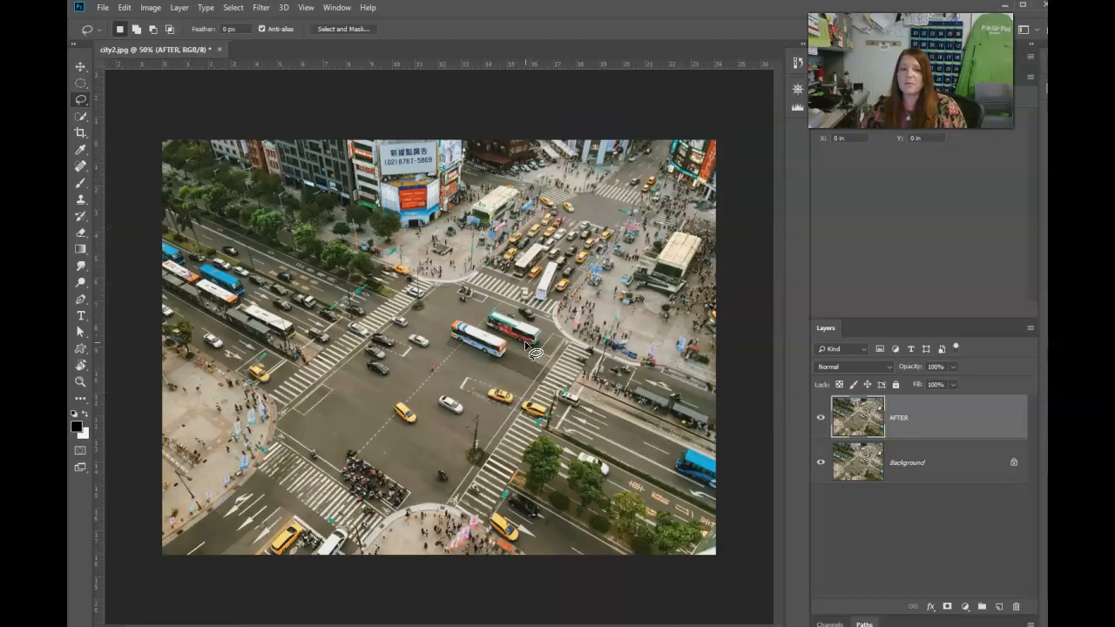
{"action": "left_click", "coordinate": [822, 417]}
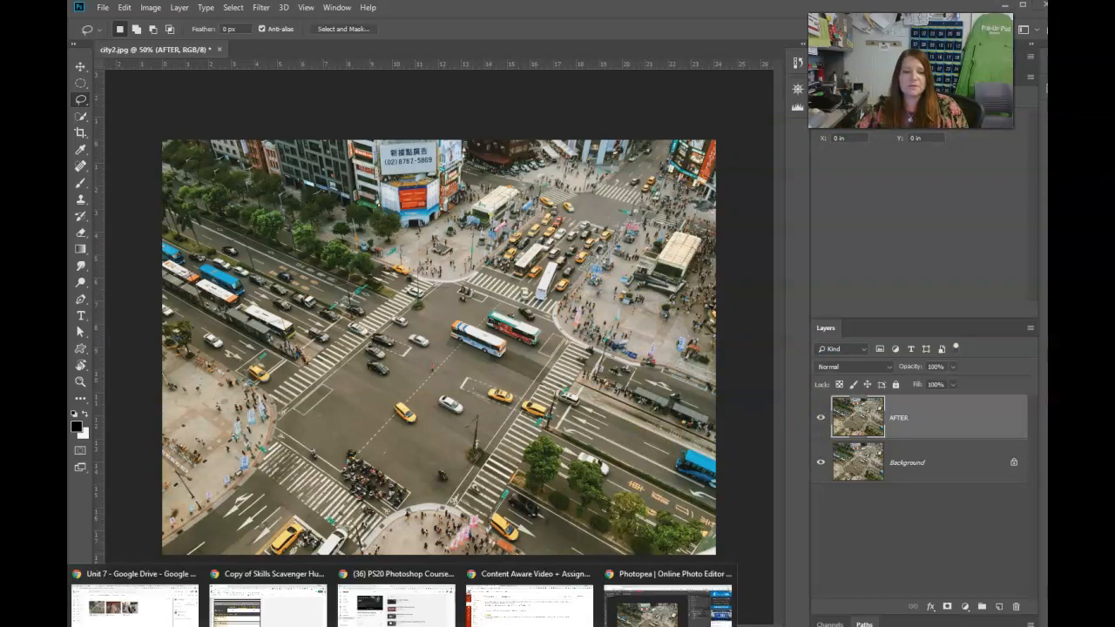
Switch to Photopea and compare the finished example city2.psd with the original by toggling the city3 layer's visibility.
{"action": "left_click", "coordinate": [730, 609]}
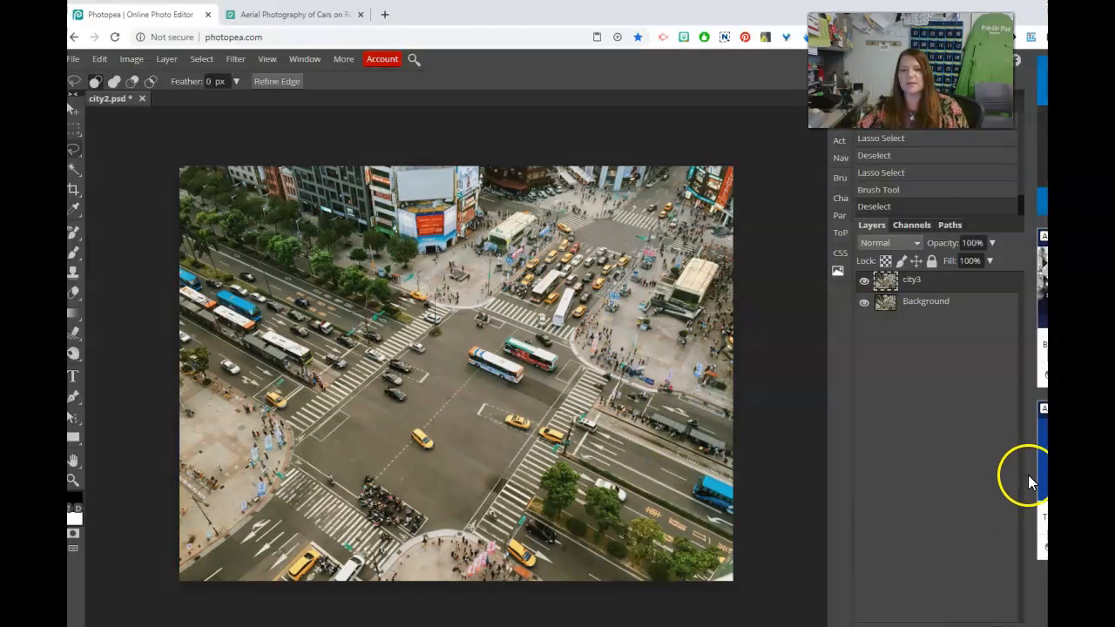
{"action": "left_click", "coordinate": [864, 282]}
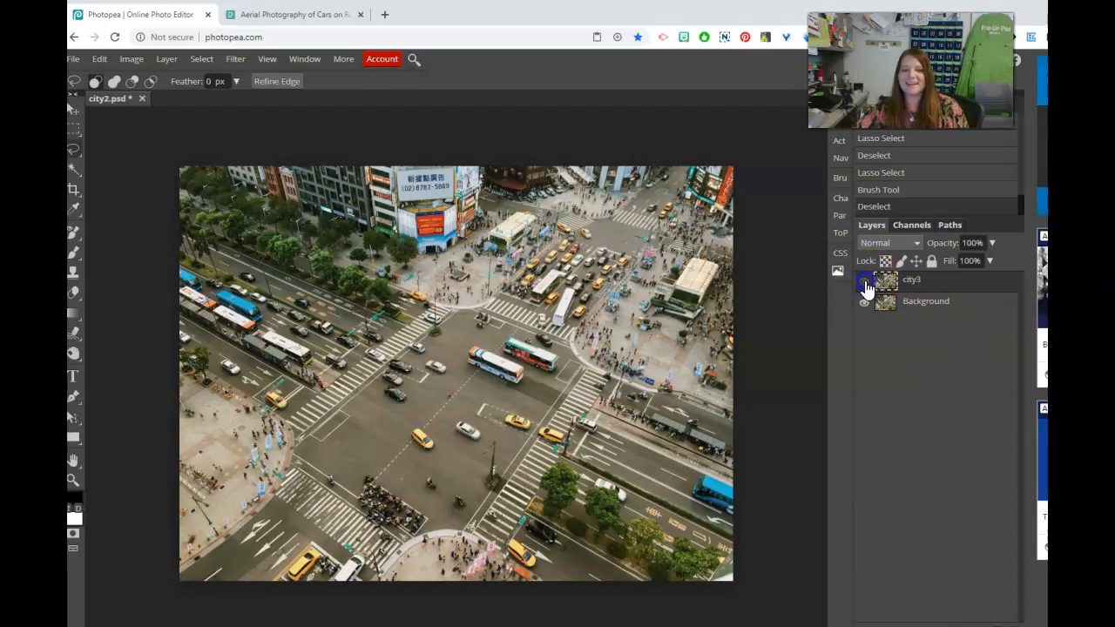
{"action": "left_click", "coordinate": [865, 283]}
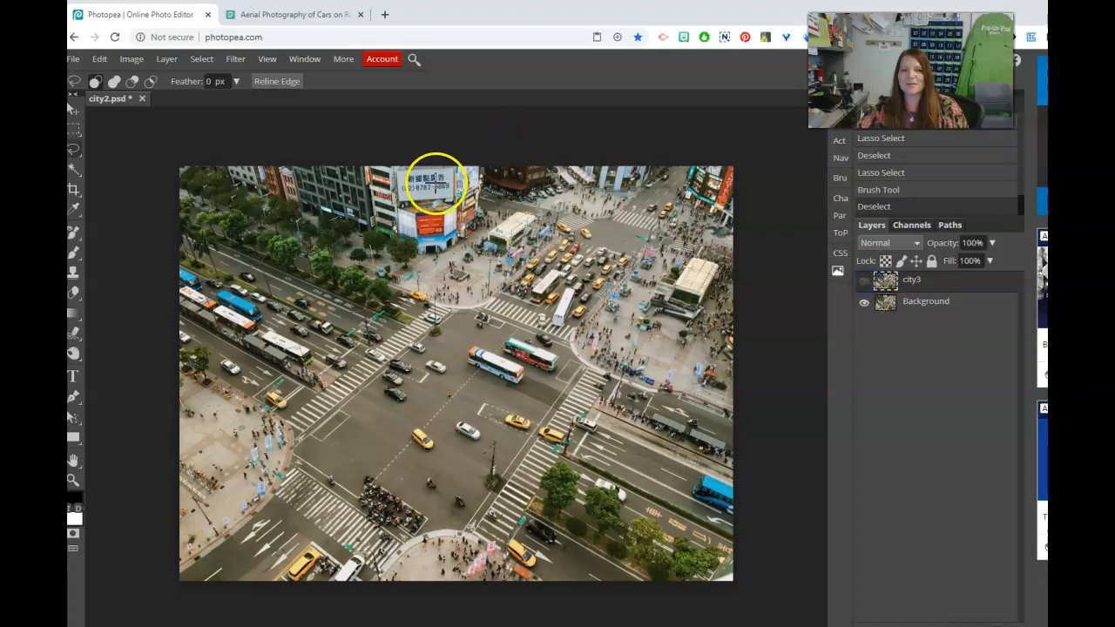
{"action": "left_click", "coordinate": [864, 287]}
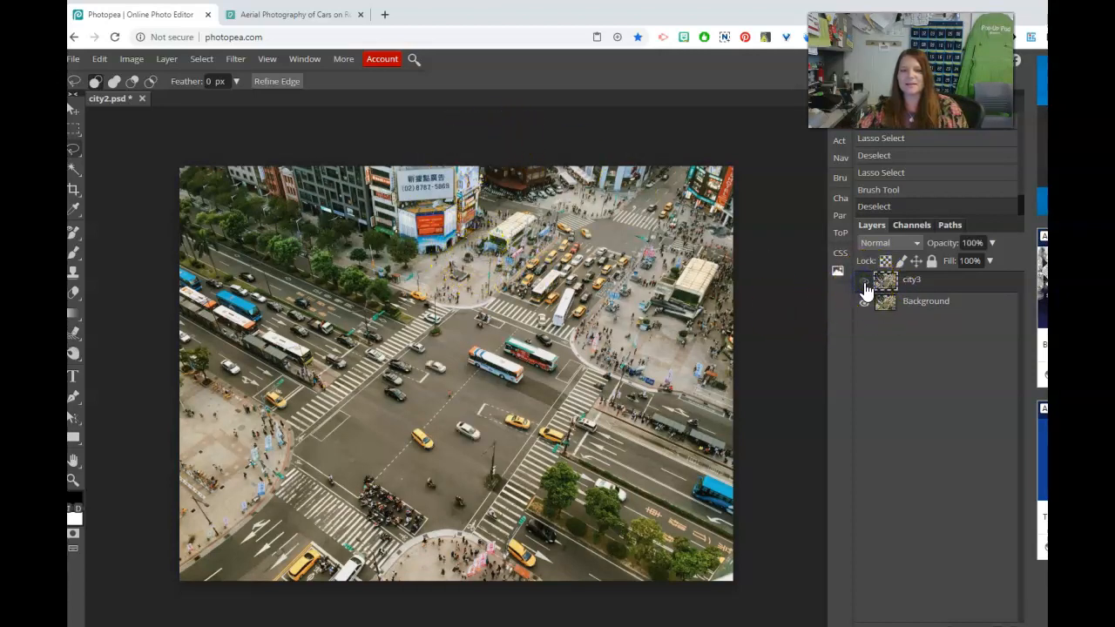
{"action": "left_click", "coordinate": [865, 285]}
{"action": "left_click", "coordinate": [865, 286]}
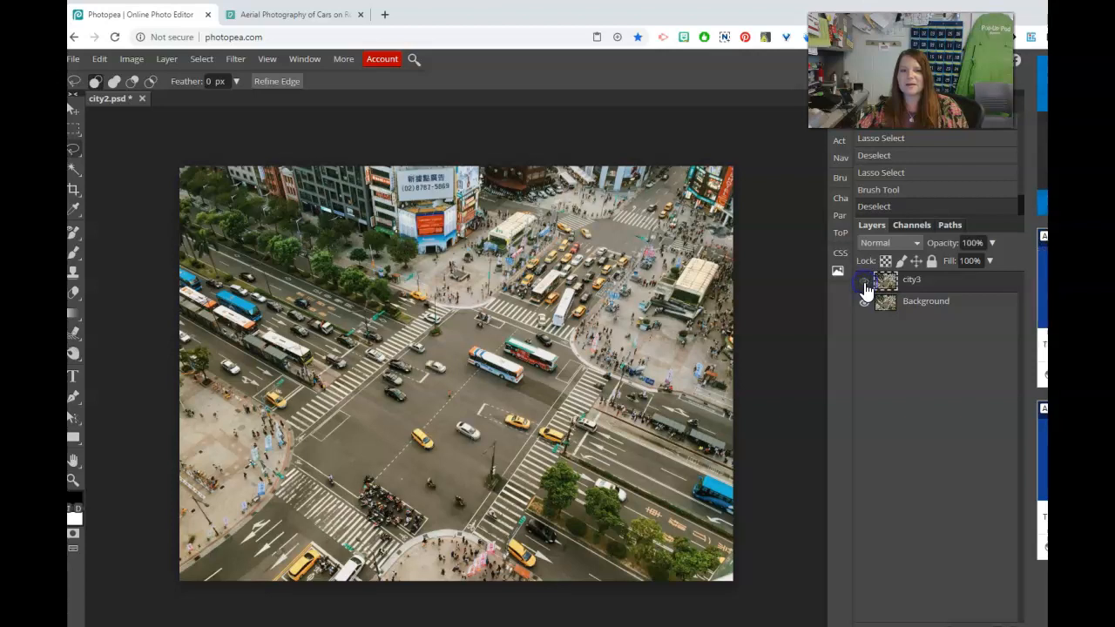
{"action": "left_click", "coordinate": [865, 286]}
{"action": "left_click", "coordinate": [865, 286]}
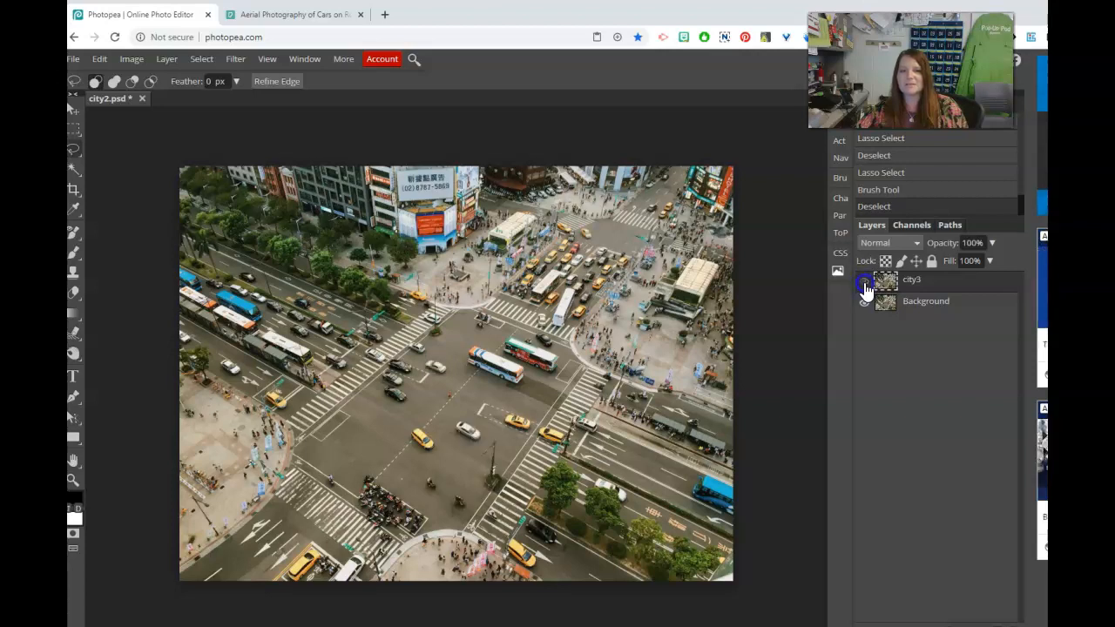
{"action": "left_click", "coordinate": [865, 285]}
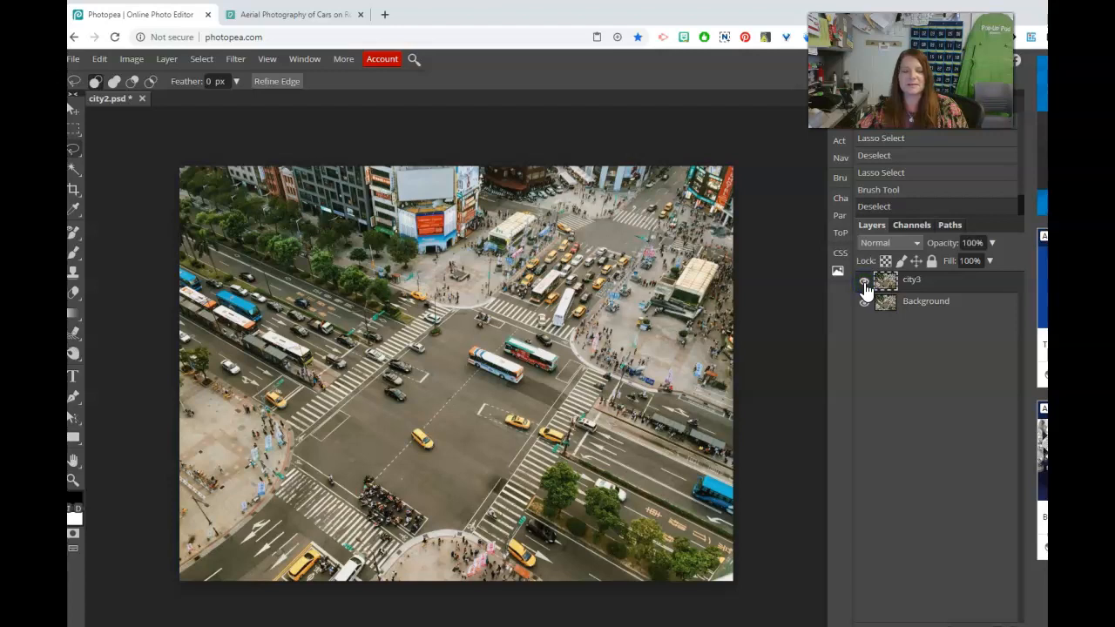
{"action": "left_click", "coordinate": [865, 285]}
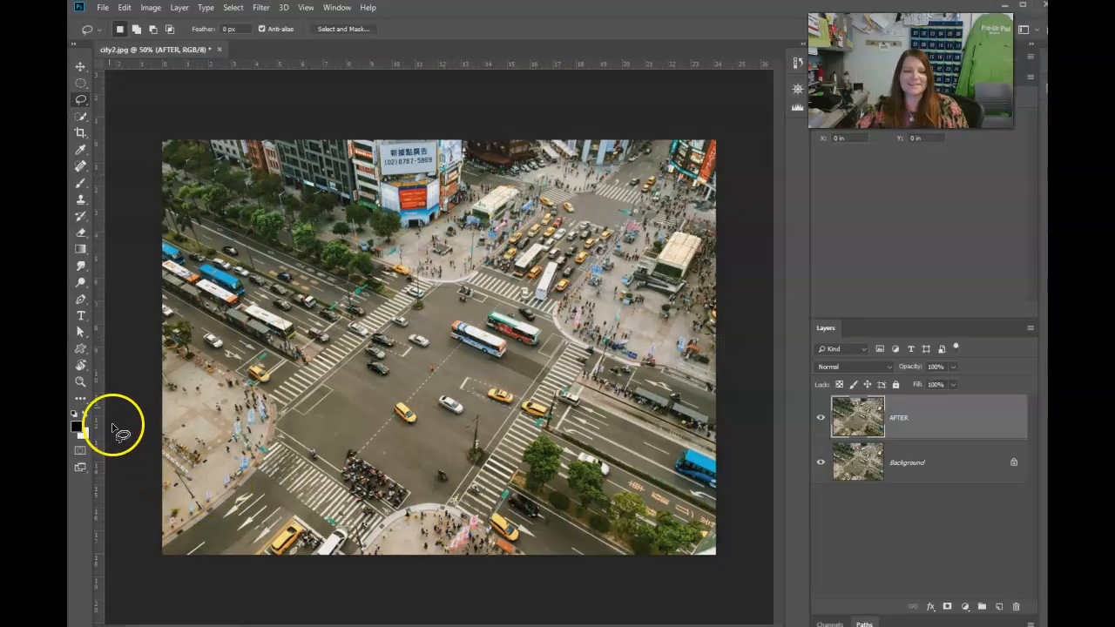
Back in Photoshop, draw a freehand Lasso selection around the lamppost and its planter beside the crosswalk in the intersection.
{"action": "left_click", "coordinate": [80, 381]}
{"action": "left_click", "coordinate": [511, 452]}
{"action": "left_click", "coordinate": [511, 451]}
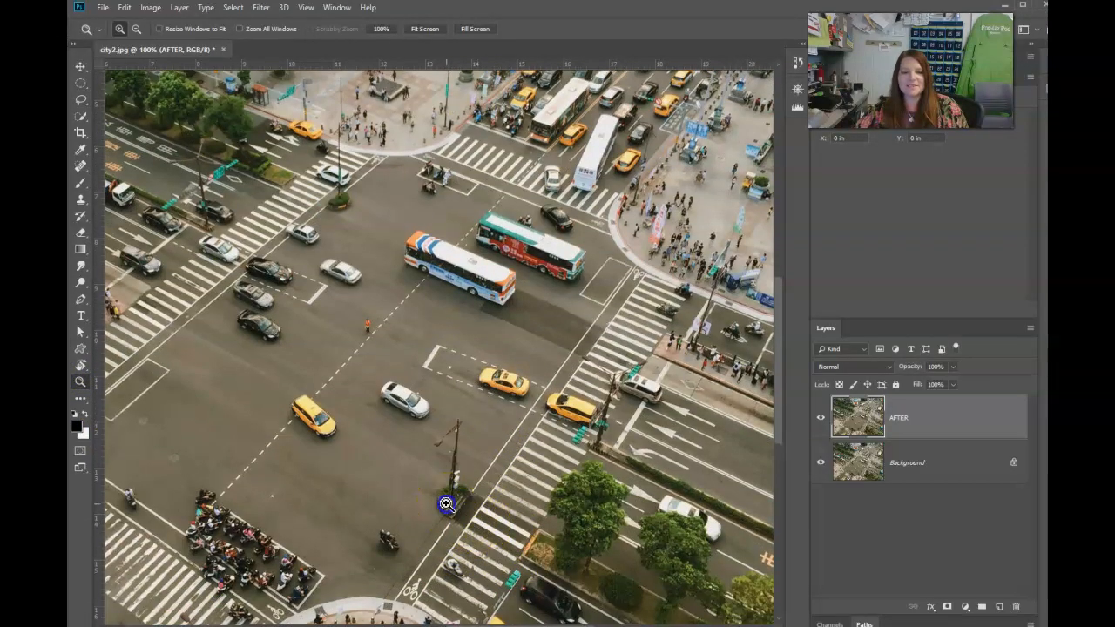
{"action": "left_click", "coordinate": [446, 504]}
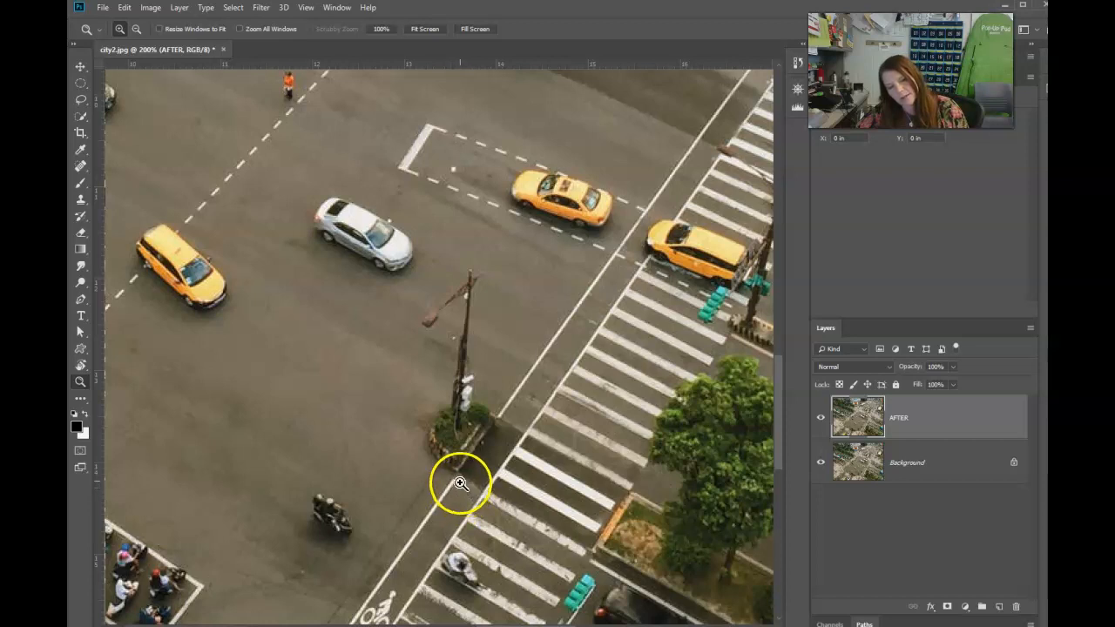
{"action": "left_click", "coordinate": [83, 102]}
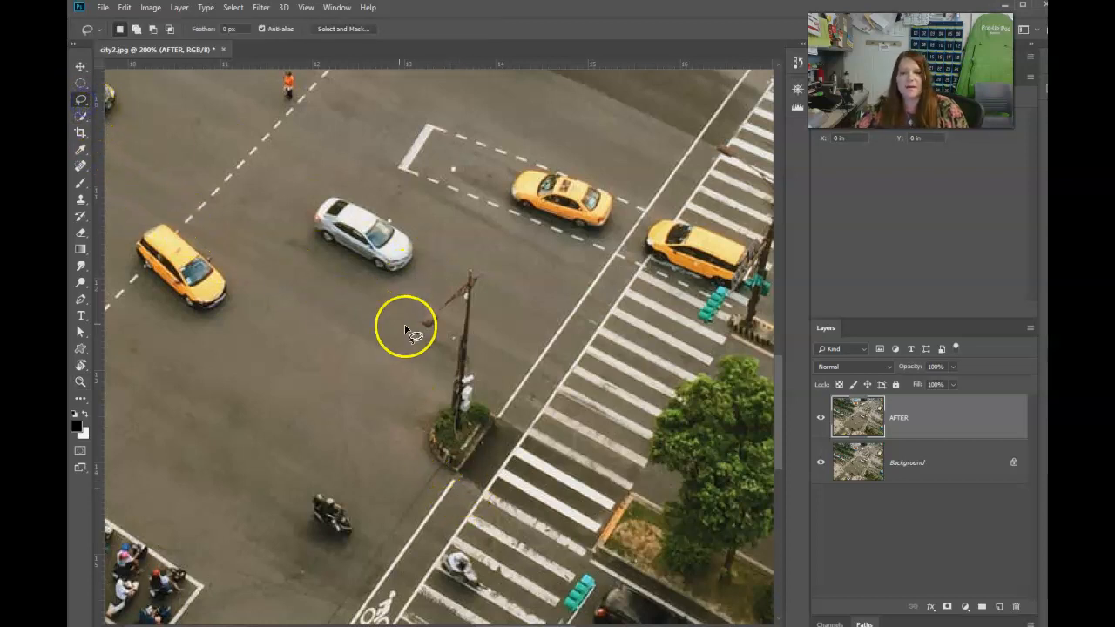
{"action": "mouse_move", "coordinate": [503, 423]}
{"action": "left_mouse_down"}
{"action": "mouse_move", "coordinate": [481, 364]}
{"action": "mouse_move", "coordinate": [487, 267]}
{"action": "mouse_move", "coordinate": [458, 270]}
{"action": "mouse_move", "coordinate": [423, 329]}
{"action": "mouse_move", "coordinate": [454, 315]}
{"action": "mouse_move", "coordinate": [447, 393]}
{"action": "mouse_move", "coordinate": [415, 410]}
{"action": "mouse_move", "coordinate": [413, 436]}
{"action": "mouse_move", "coordinate": [459, 482]}
{"action": "mouse_move", "coordinate": [505, 440]}
{"action": "mouse_move", "coordinate": [483, 356]}
{"action": "left_mouse_up"}
Apply a Content-Aware fill to the selected lamppost and planter, and clear the selection.
{"action": "left_click", "coordinate": [125, 7]}
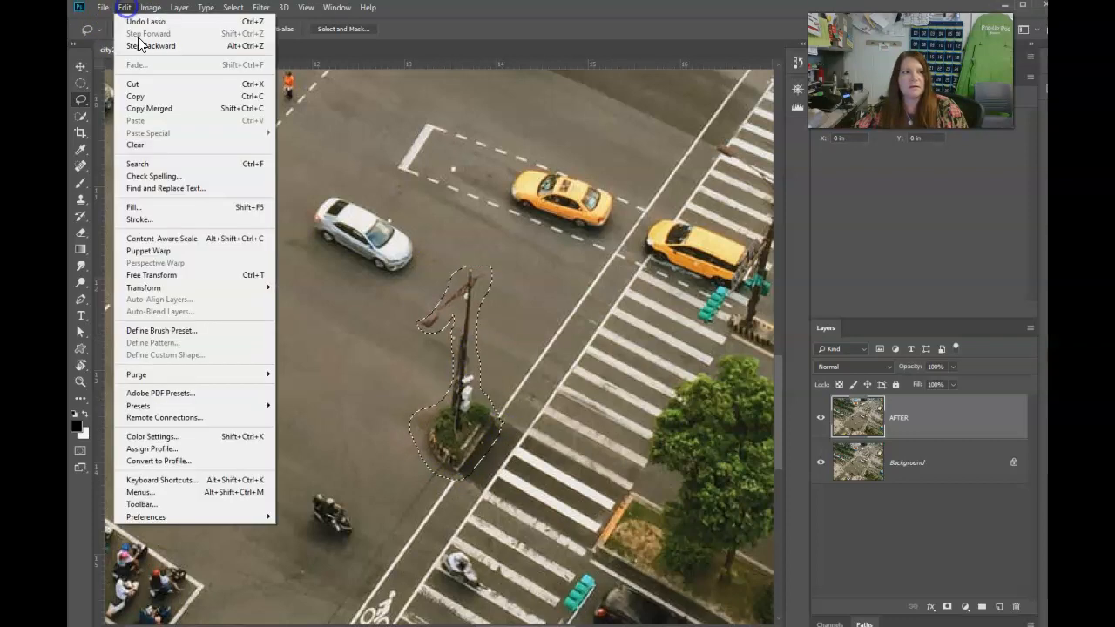
{"action": "left_click", "coordinate": [165, 207]}
{"action": "left_click", "coordinate": [760, 177]}
{"action": "left_click", "coordinate": [534, 322]}
{"action": "left_click", "coordinate": [633, 353]}
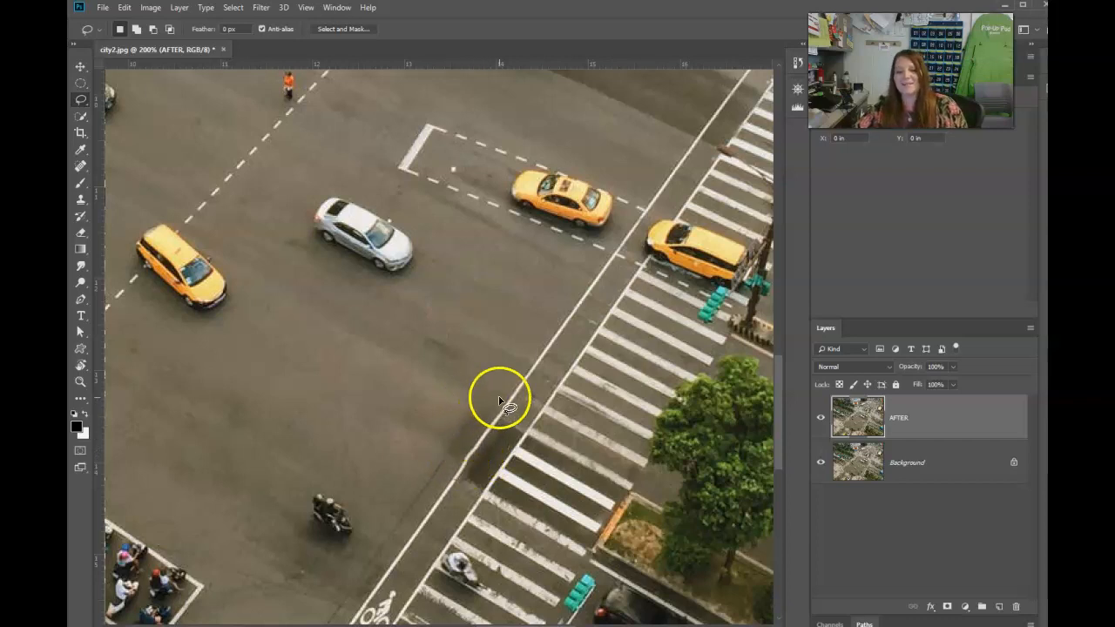
{"action": "key", "text": "ctrl+minus"}
{"action": "key", "text": "ctrl+minus"}
{"action": "key", "text": "ctrl+minus"}
{"action": "key", "text": "ctrl+minus"}
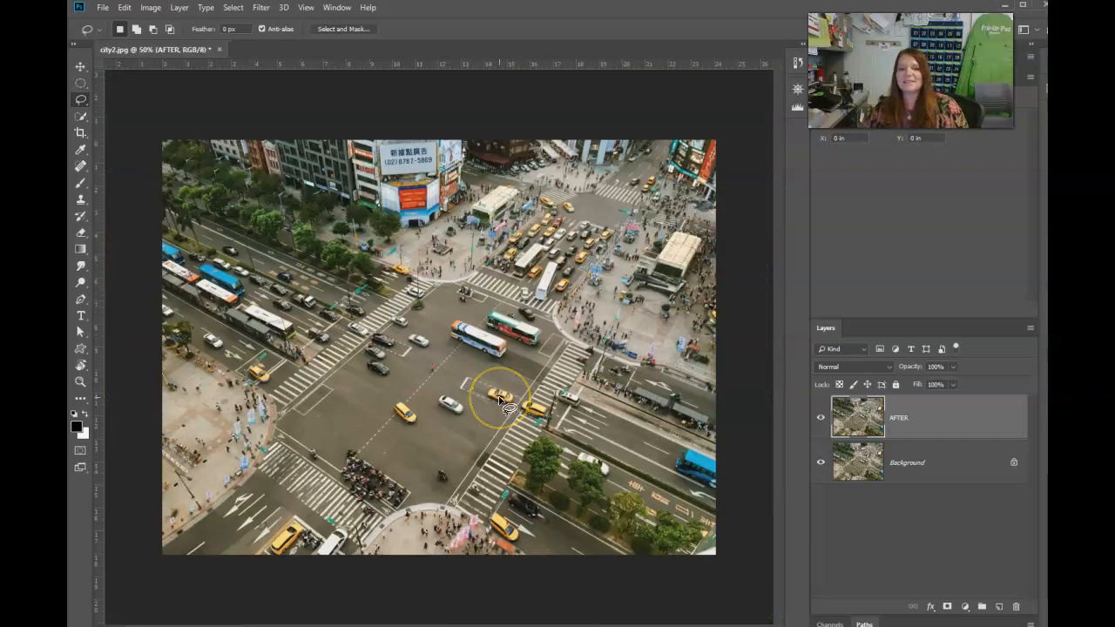